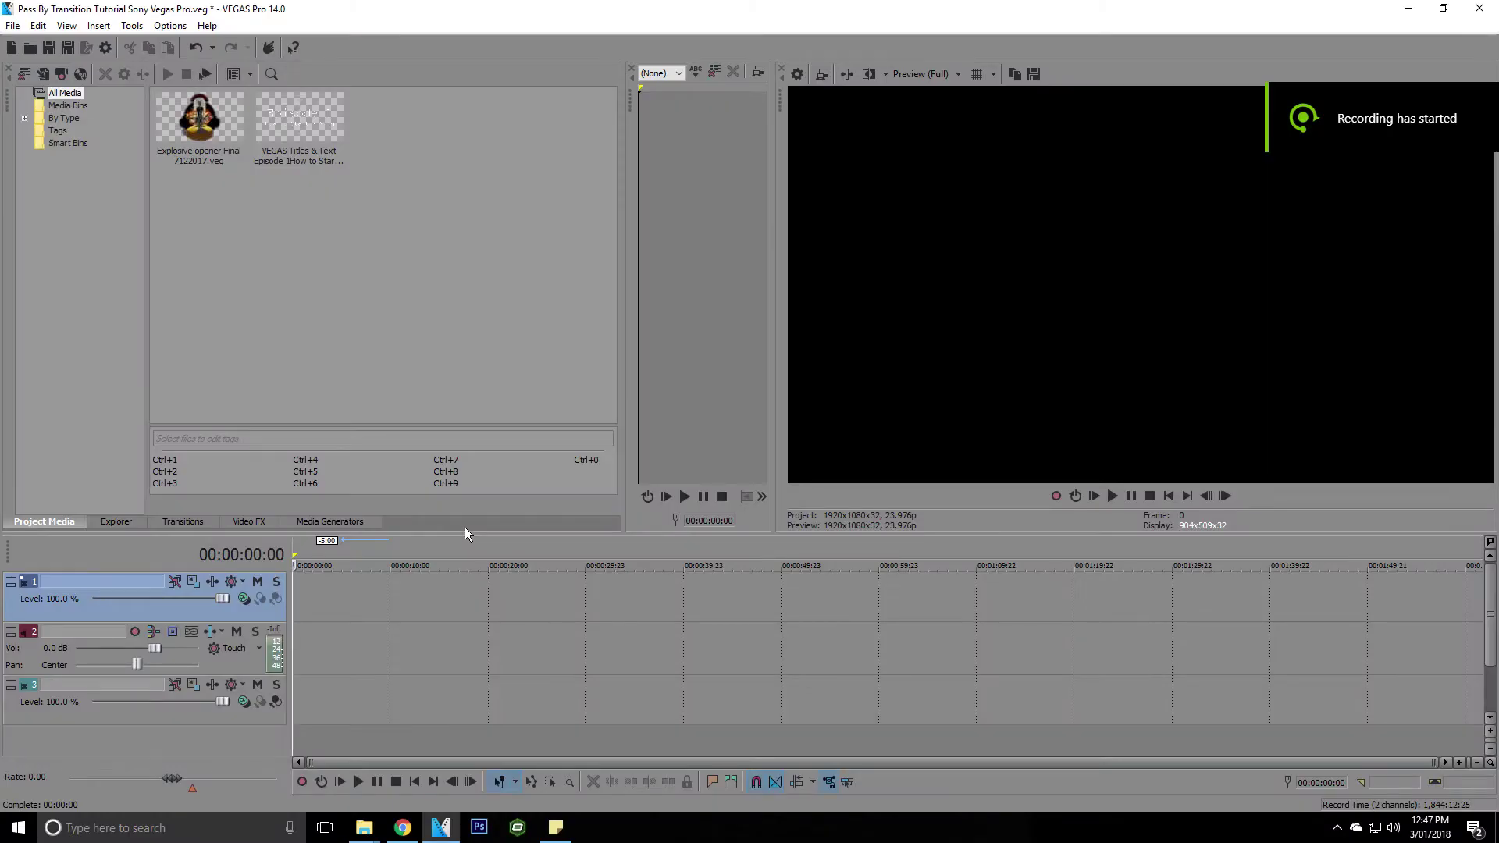
# - Import clip 20180103_122835 from the Vlog 15 - Pass by Transition Tutorial folder, add it to the timeline and match the project video settings to it
pyautogui.click(46, 73)
pyautogui.click(273, 70)
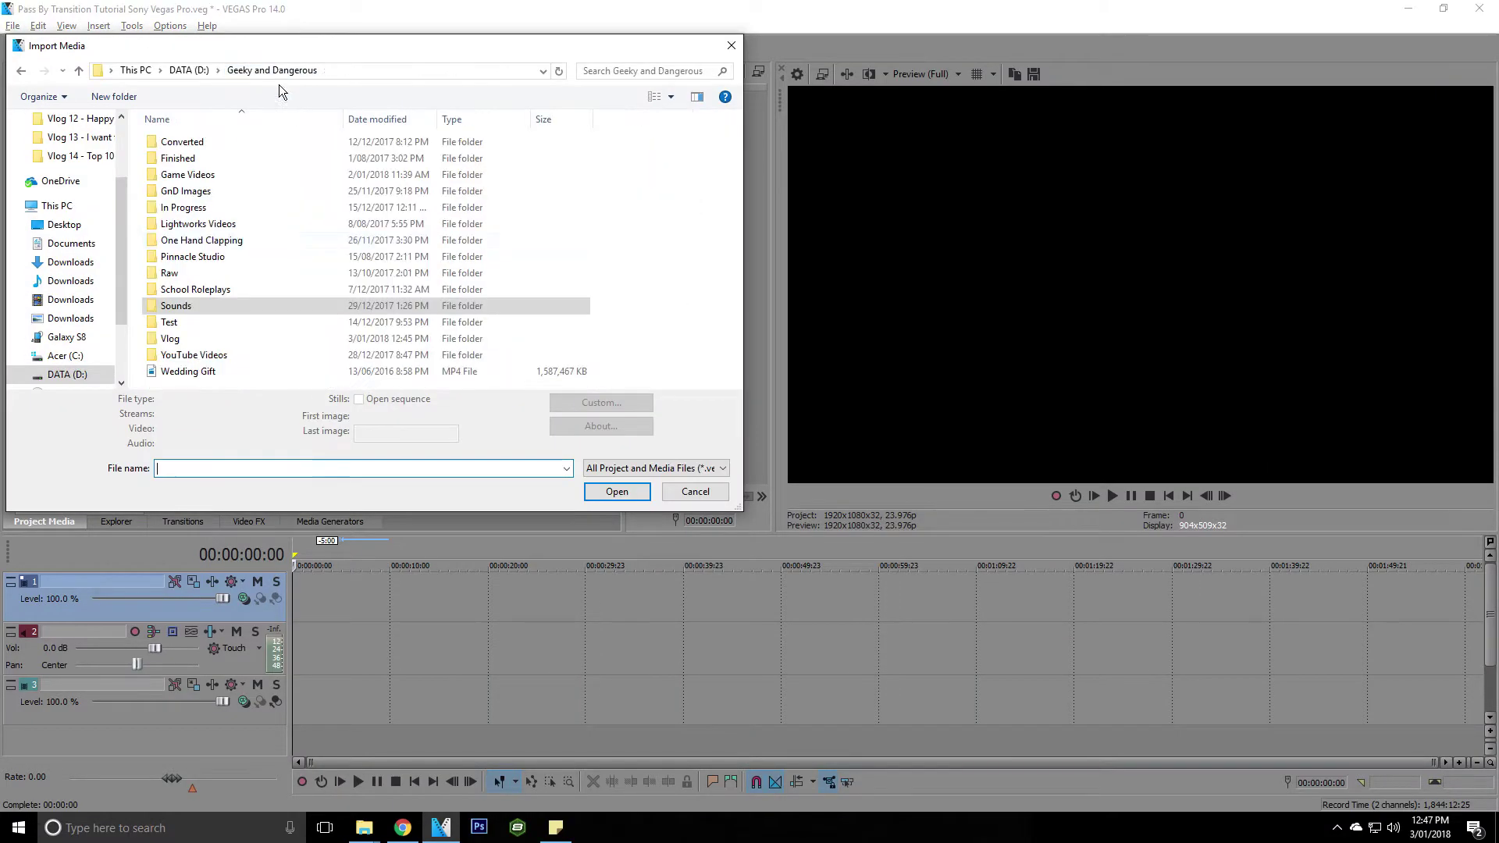
pyautogui.doubleClick(172, 338)
pyautogui.scroll(-5, 265, 242)
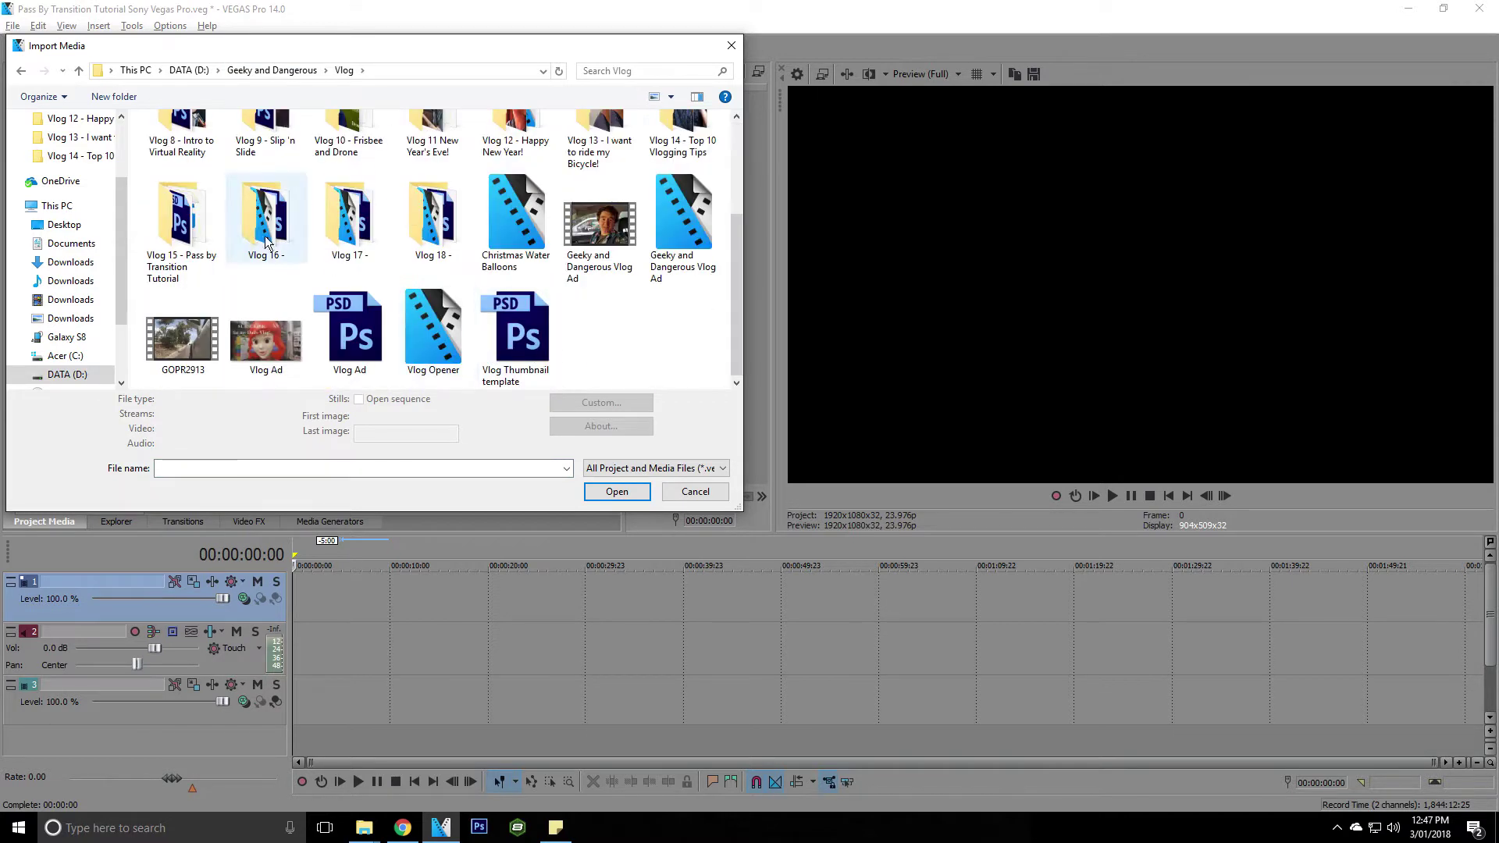
pyautogui.click(181, 226)
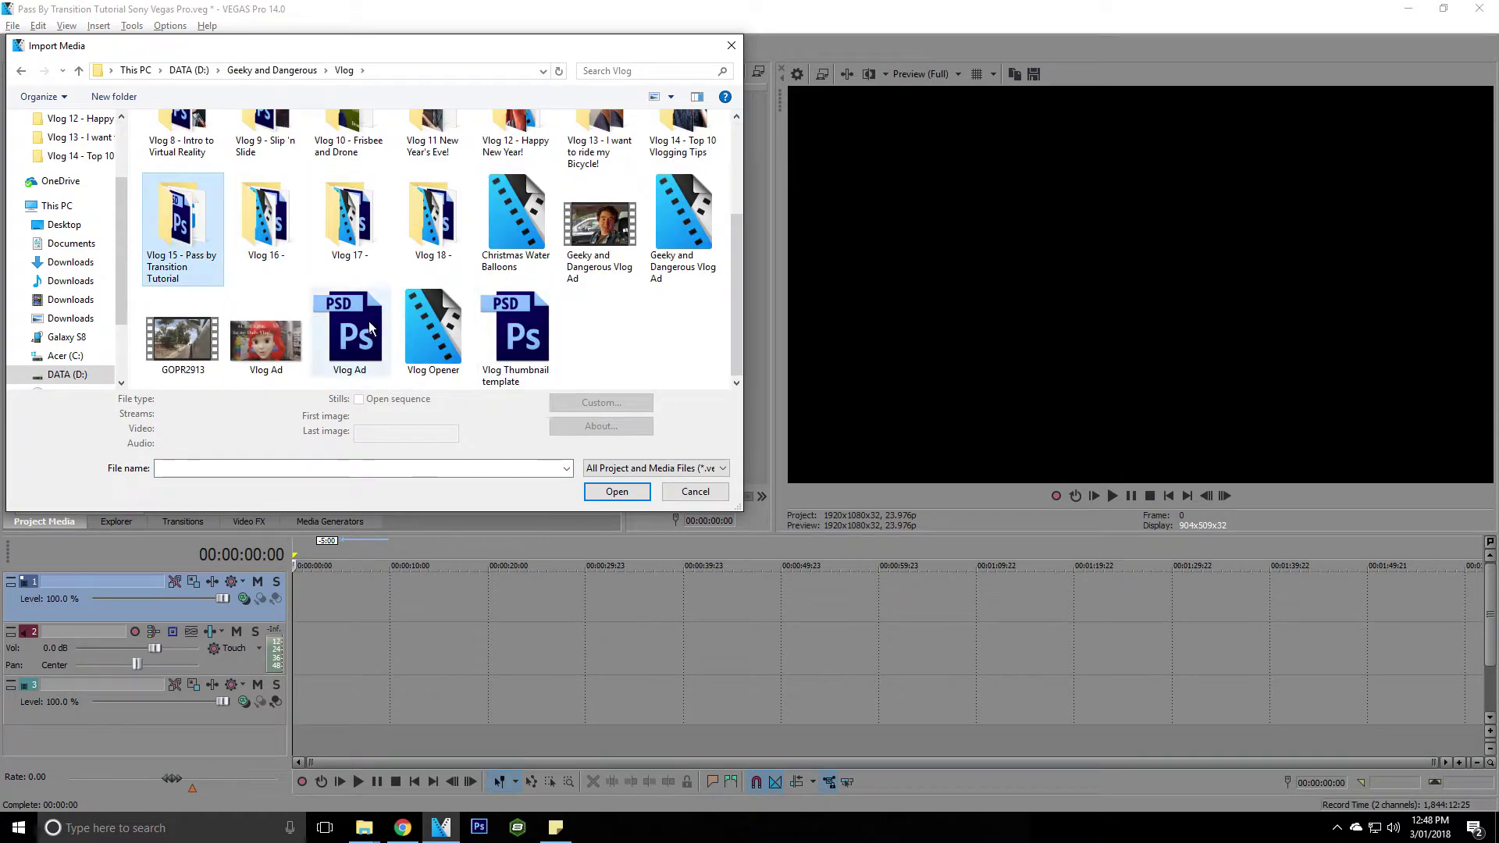
pyautogui.doubleClick(192, 199)
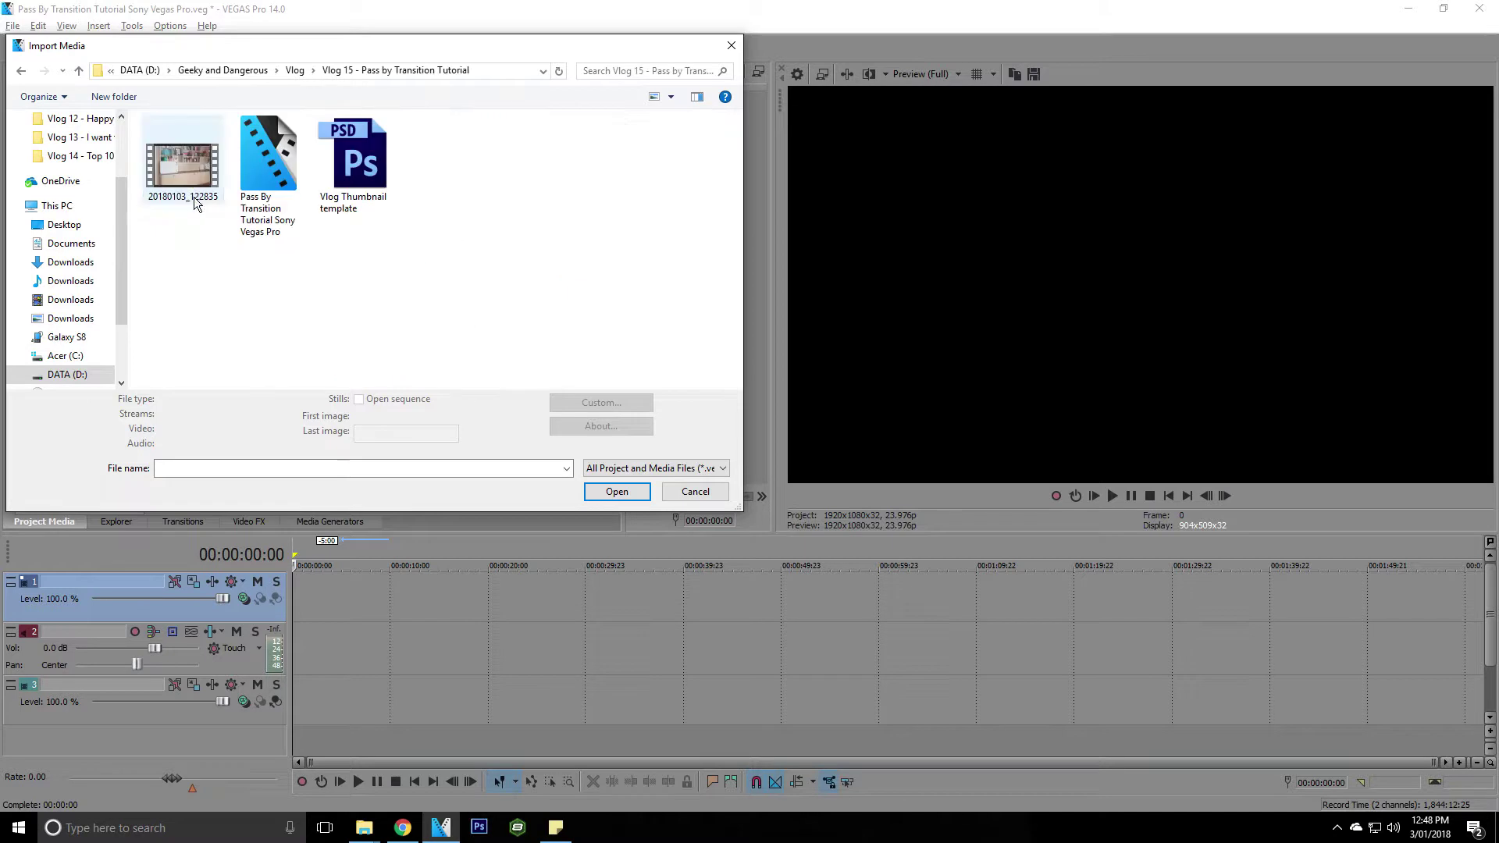
pyautogui.doubleClick(170, 175)
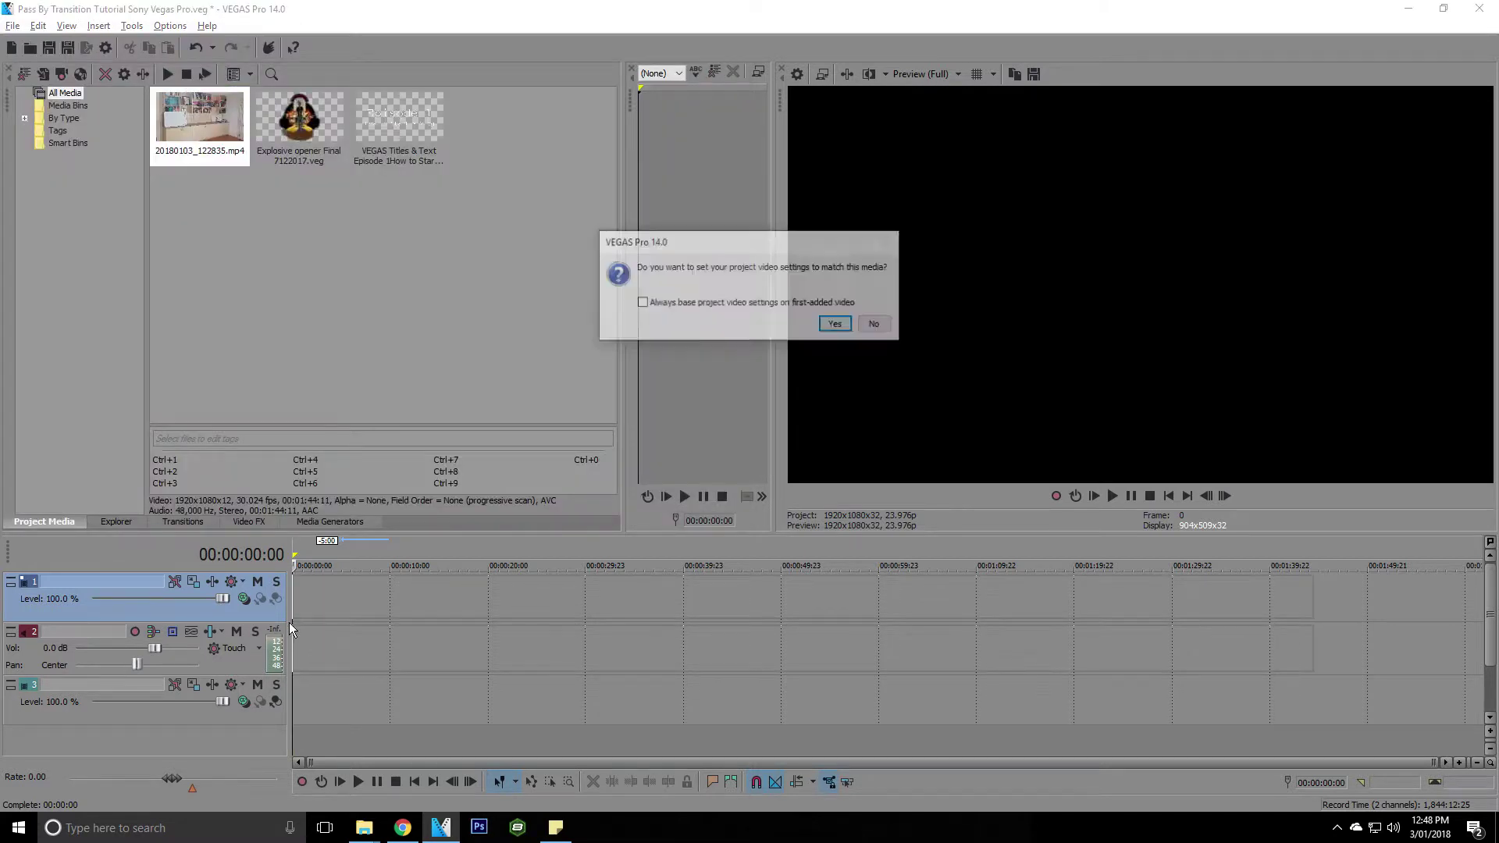
pyautogui.click(836, 325)
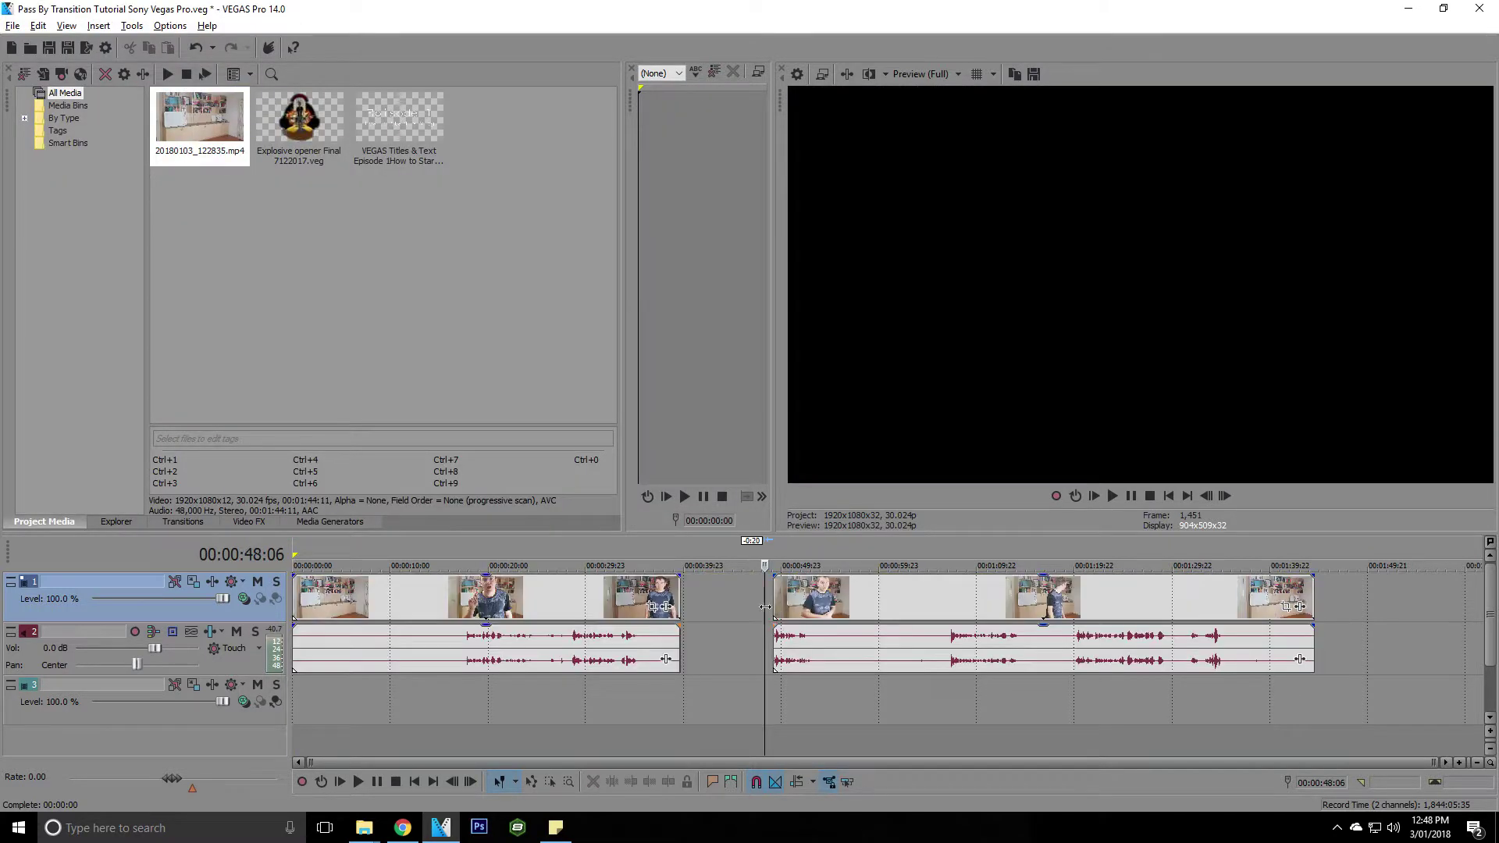
# - Cut the second clip just after the arm sweep, at about 00:00:55, and move the cut-off opening piece earlier to about 00:00:44
pyautogui.click(815, 654)
pyautogui.press('space')
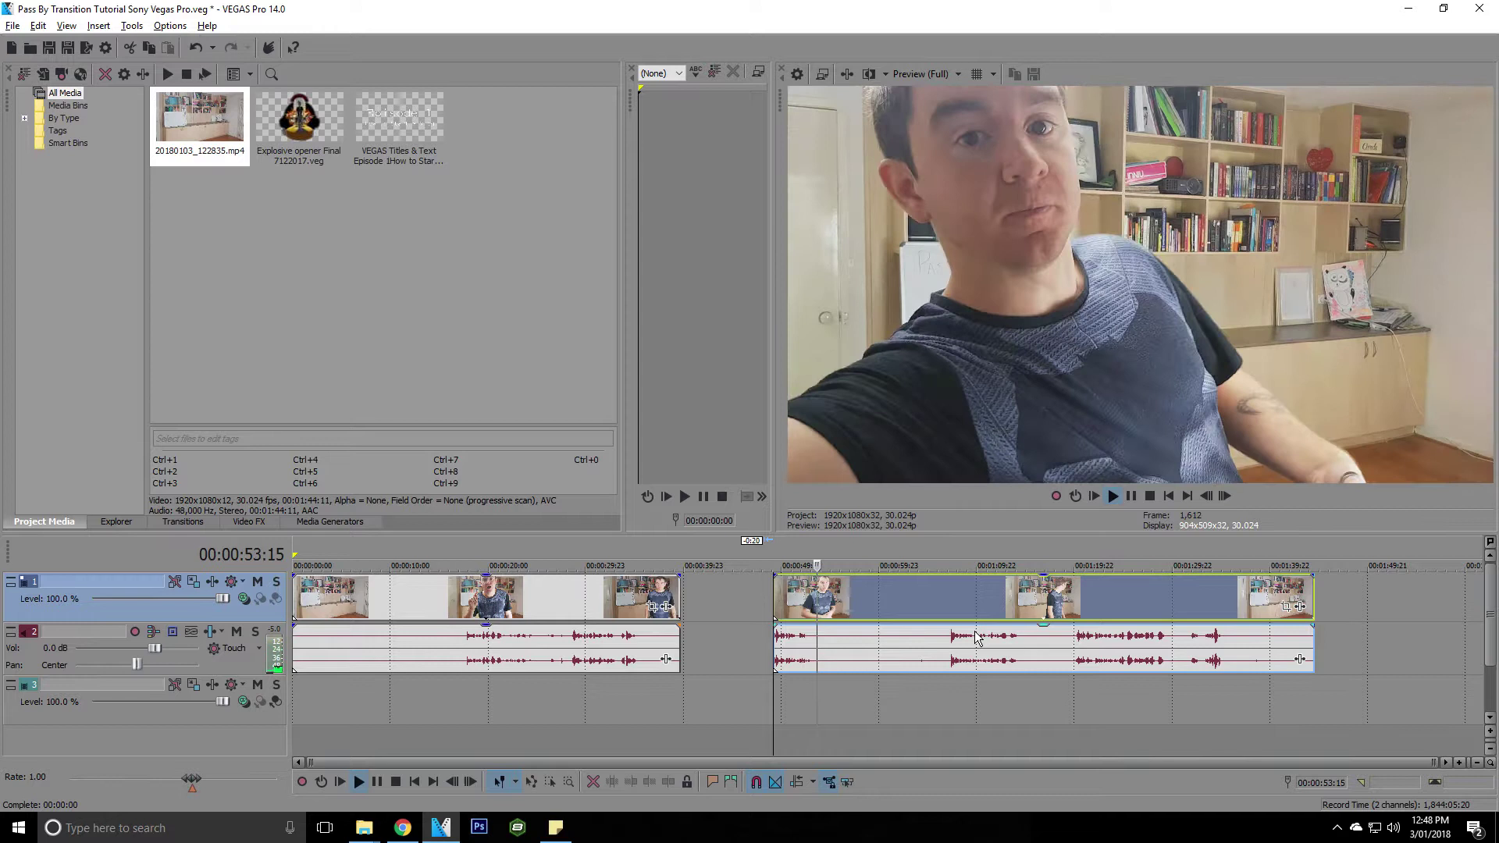
pyautogui.press('Return')
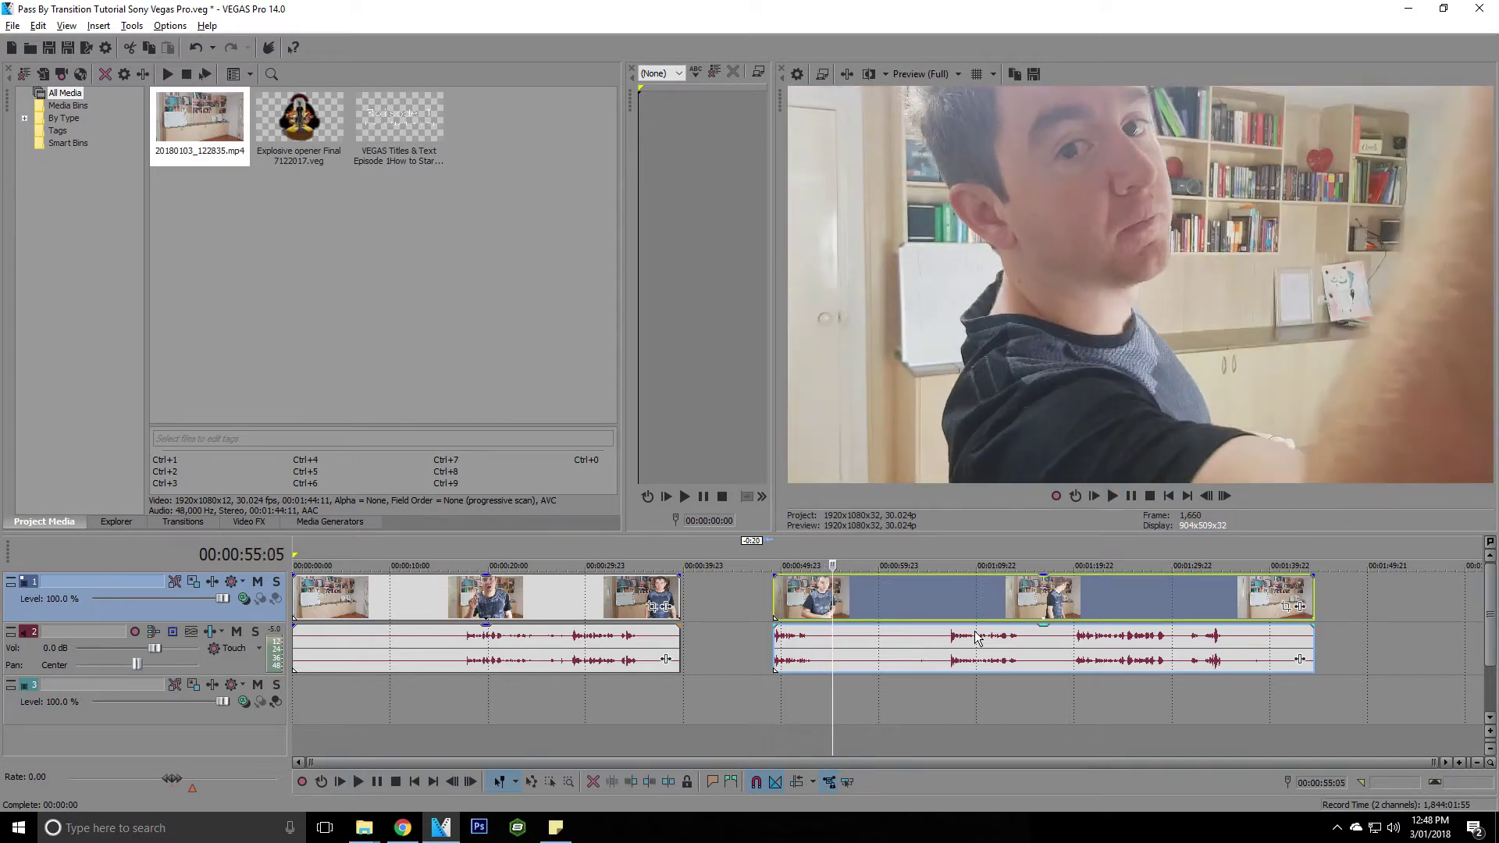
pyautogui.press('Right')
pyautogui.press('Right')
pyautogui.moveTo(814, 592); pyautogui.dragTo(770, 593)
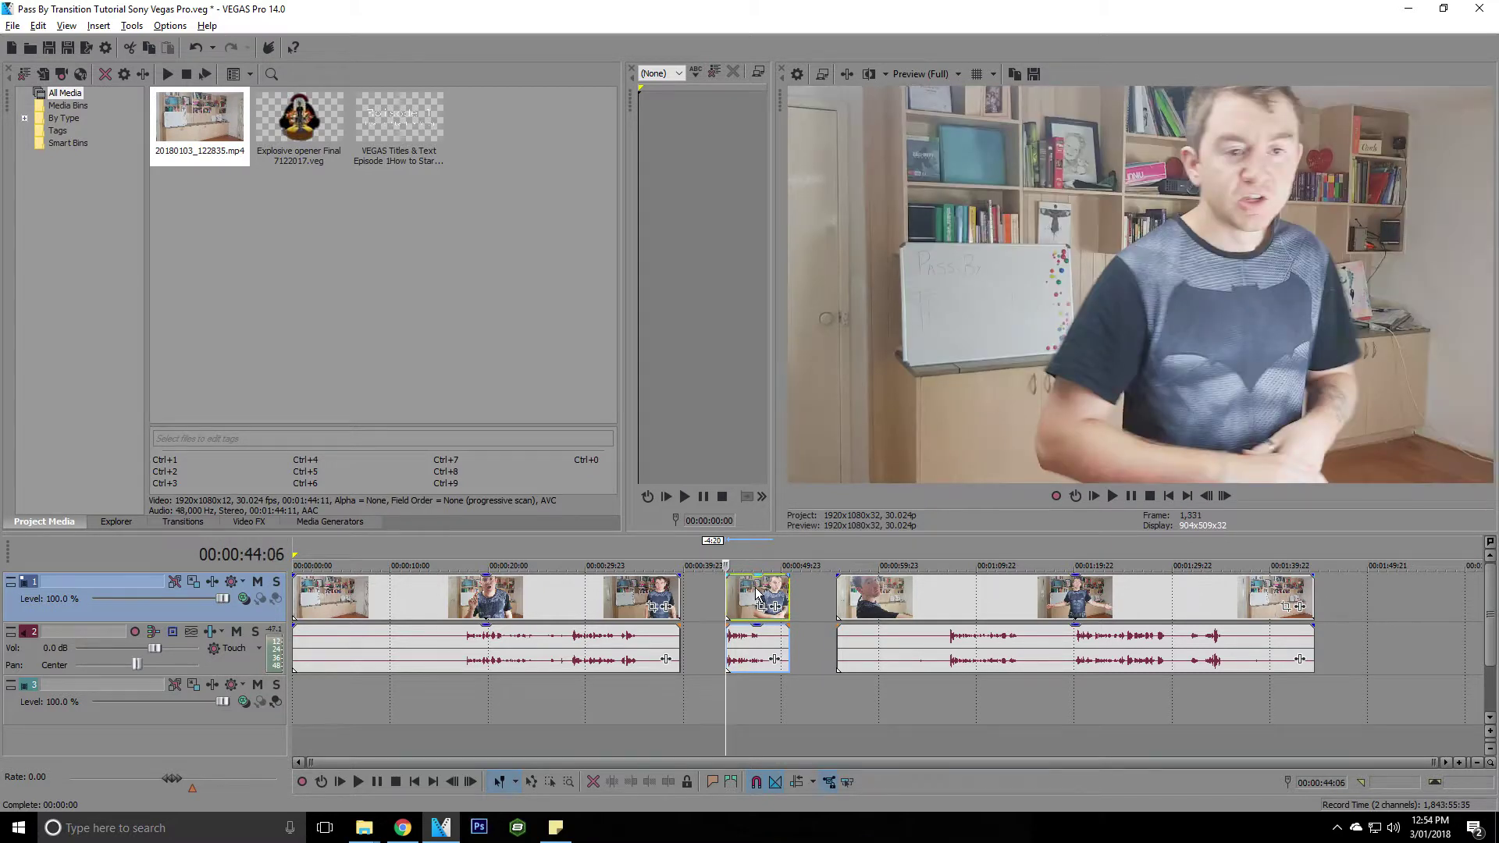
# - Split the moved piece at 00:00:49:13, where the arm reaches the frame's left edge, and place the part before the split against the first clip
pyautogui.click(750, 593)
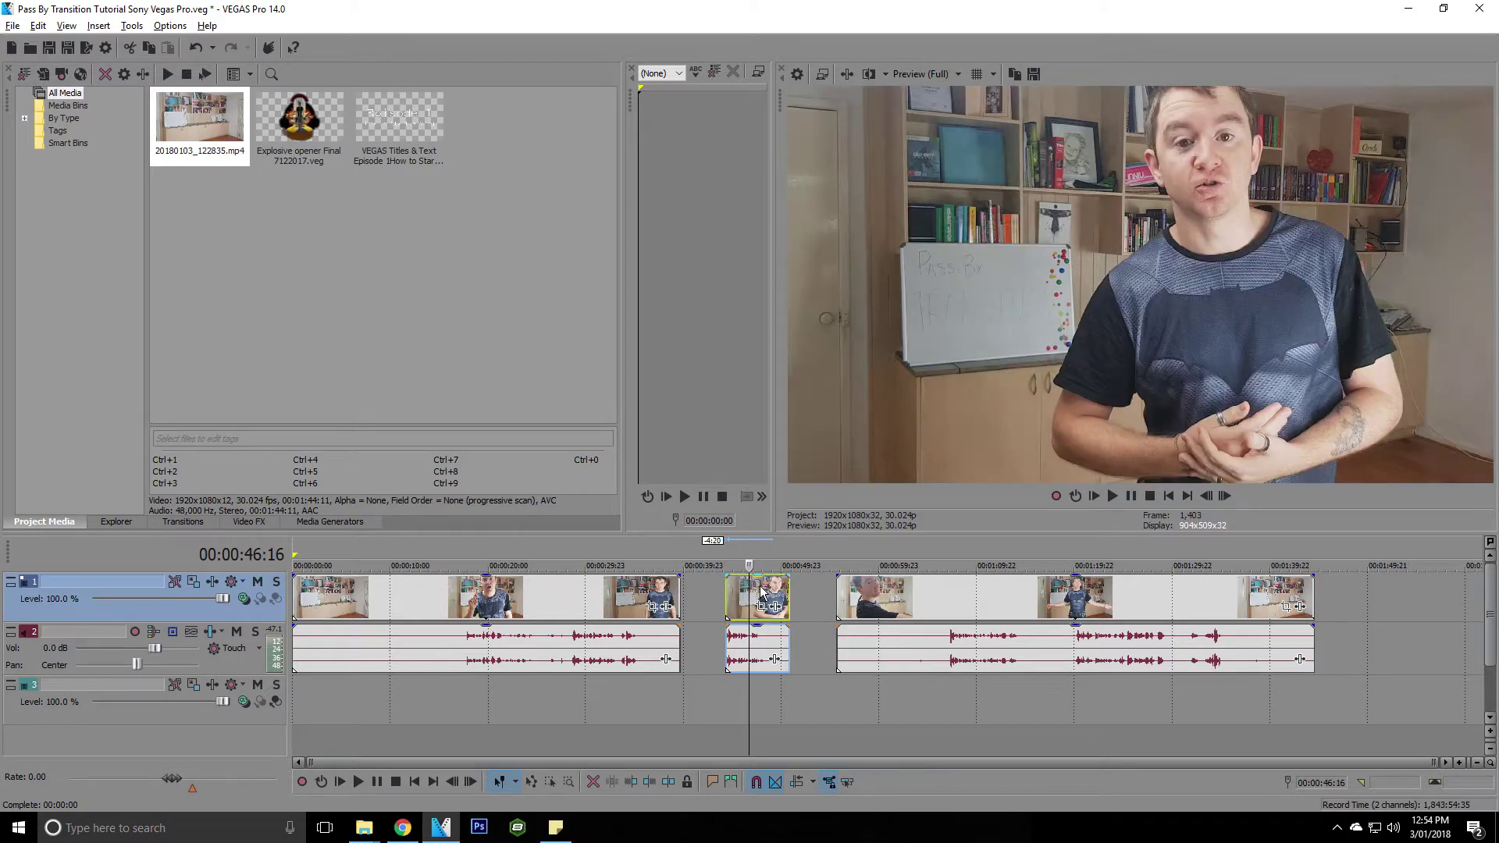
pyautogui.press('space')
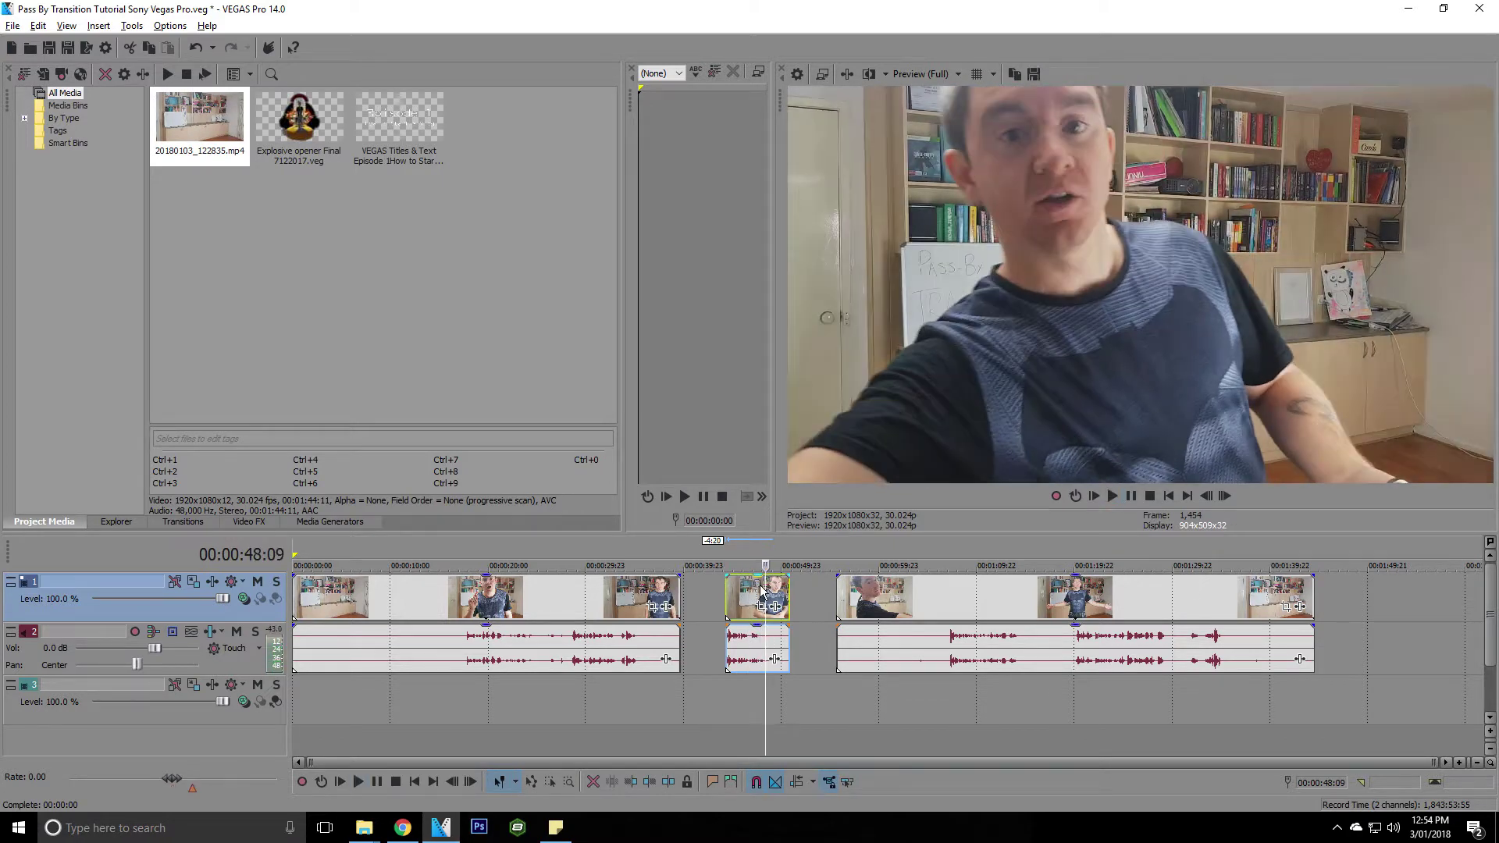
pyautogui.press('Return')
pyautogui.press('Return')
pyautogui.press('Return')
pyautogui.press('Return')
pyautogui.press('Return')
pyautogui.press('Return')
pyautogui.press('Return')
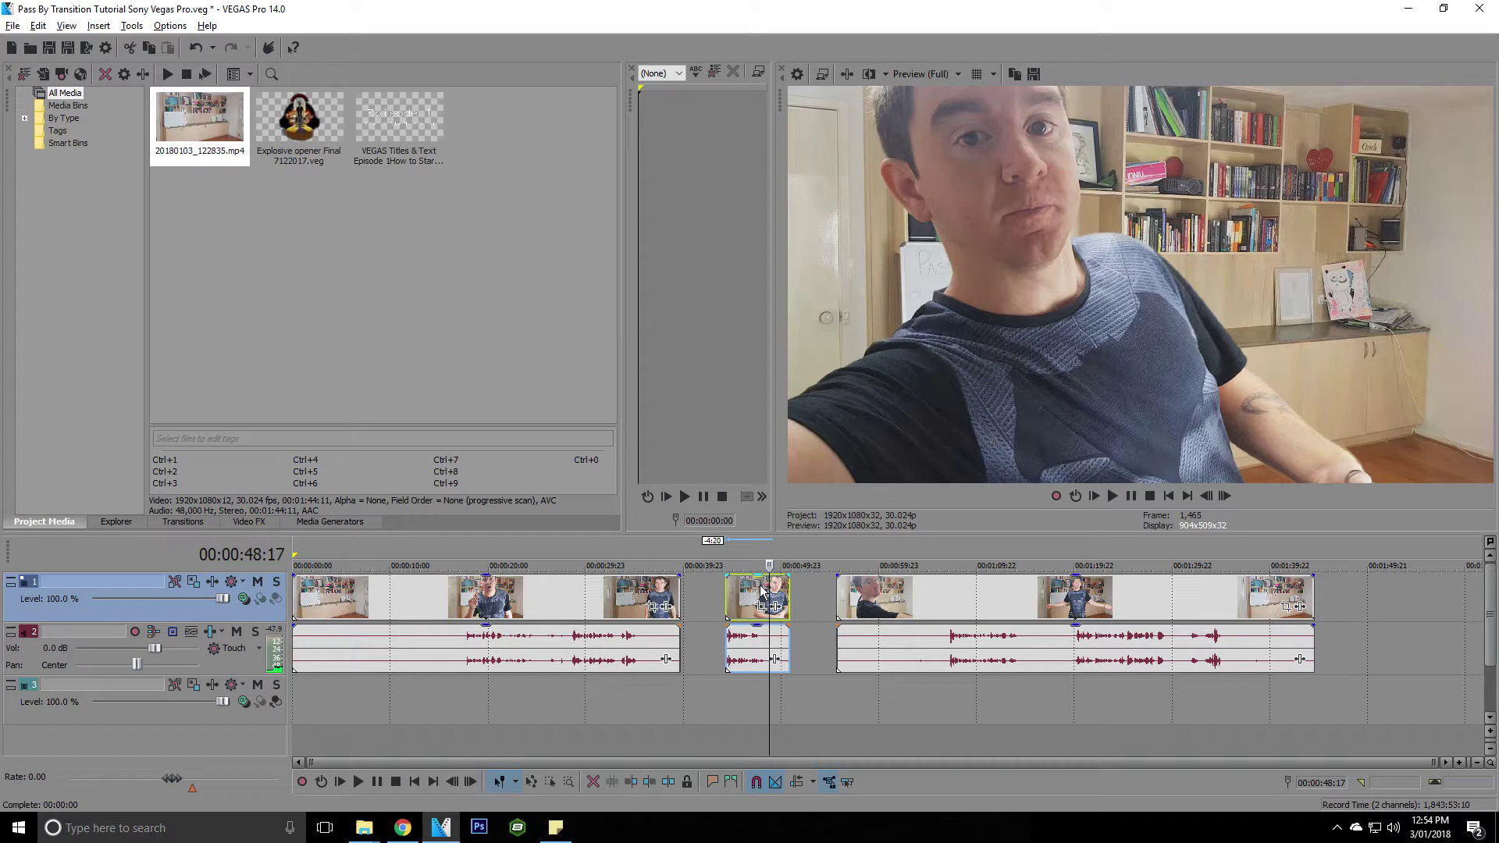
pyautogui.press('Return')
pyautogui.press('Return')
pyautogui.press('Return')
pyautogui.press('Return')
pyautogui.press('Return')
pyautogui.press('Return')
pyautogui.press('Return')
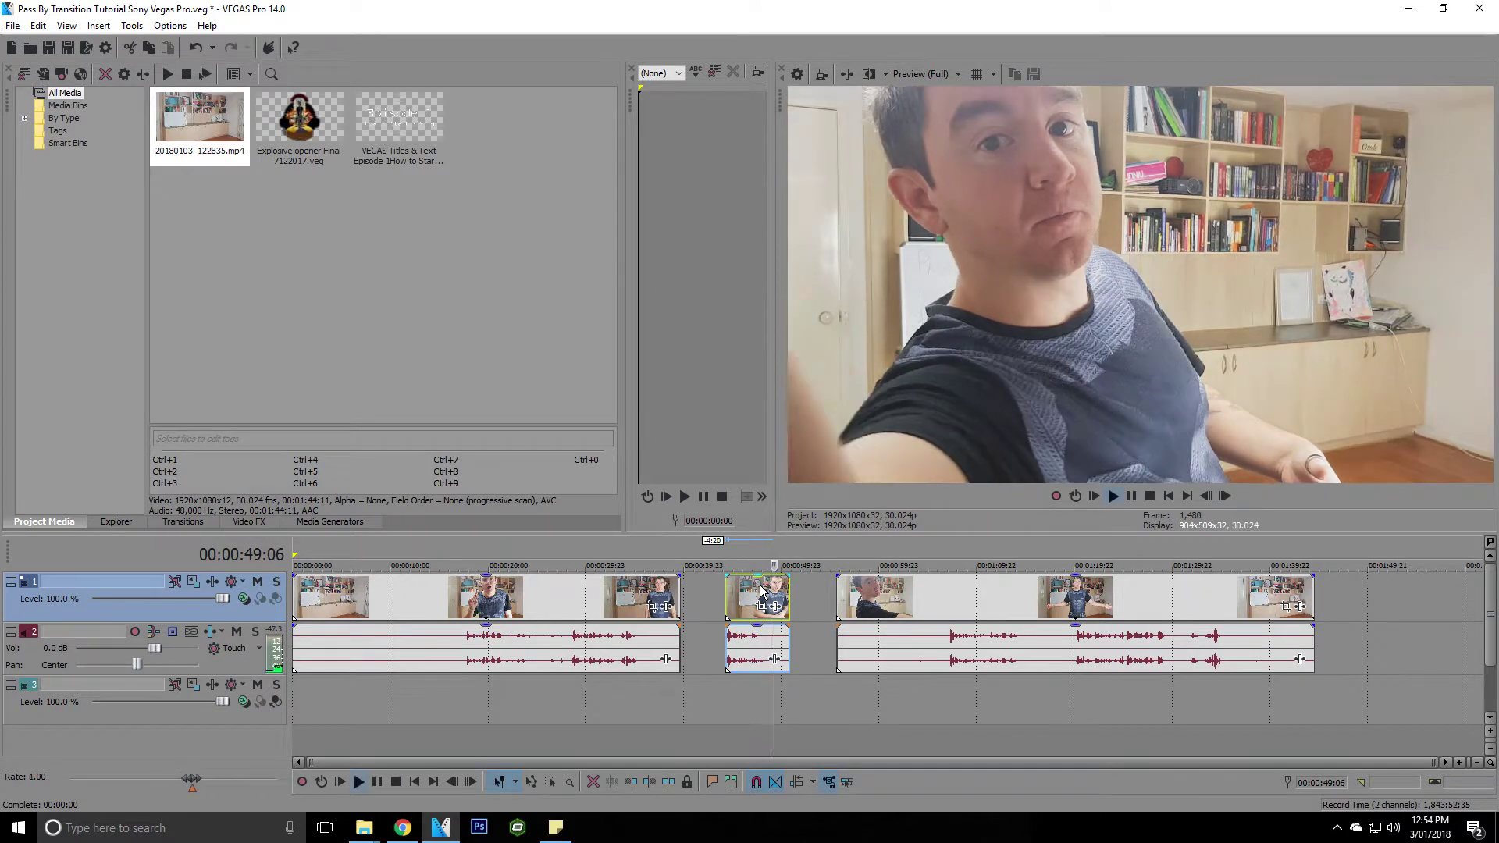
pyautogui.press('Right')
pyautogui.press('Right')
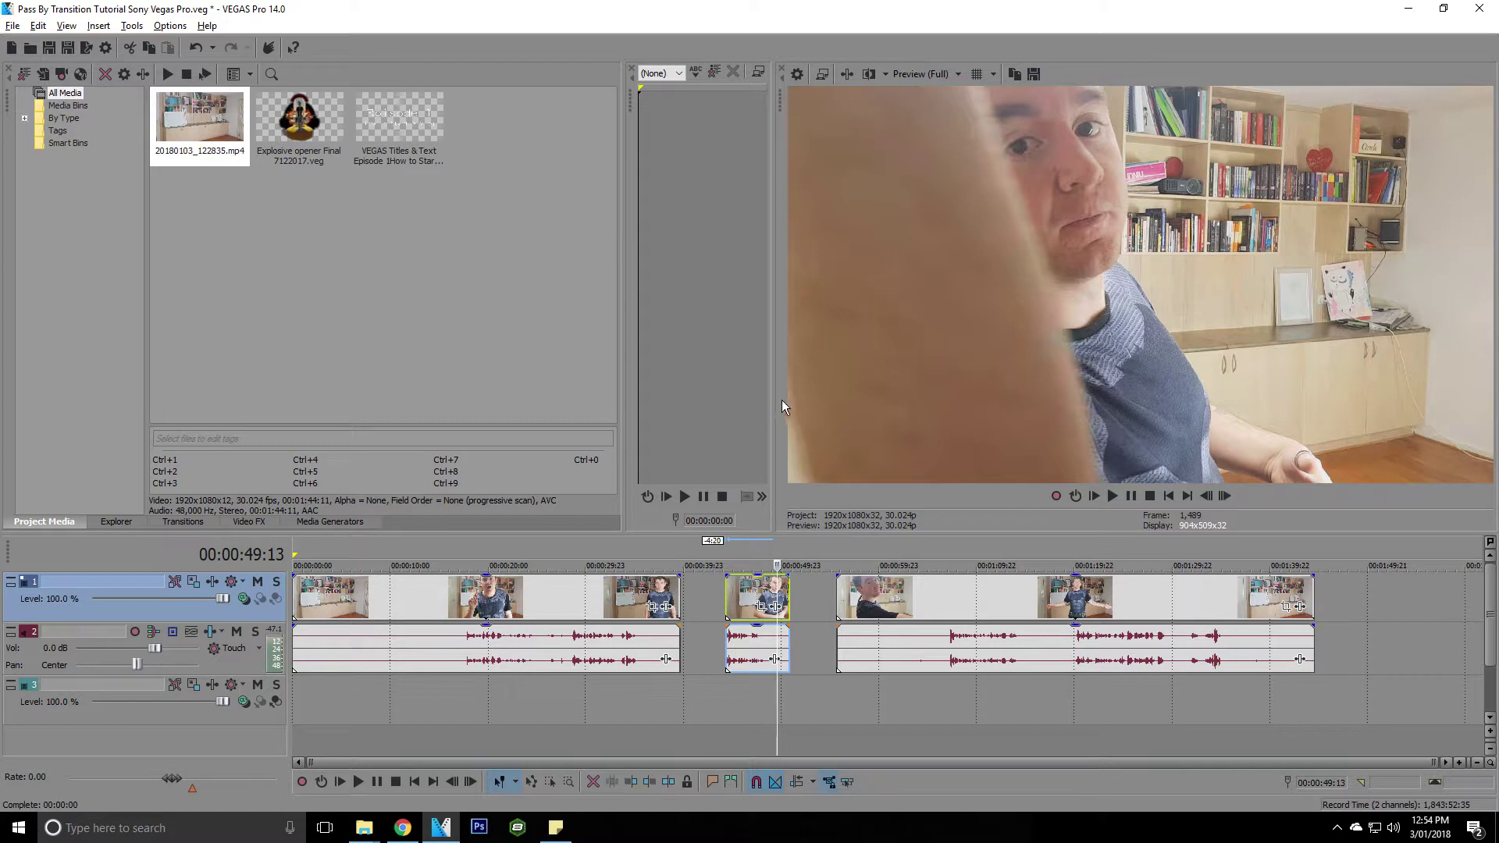
pyautogui.press('s')
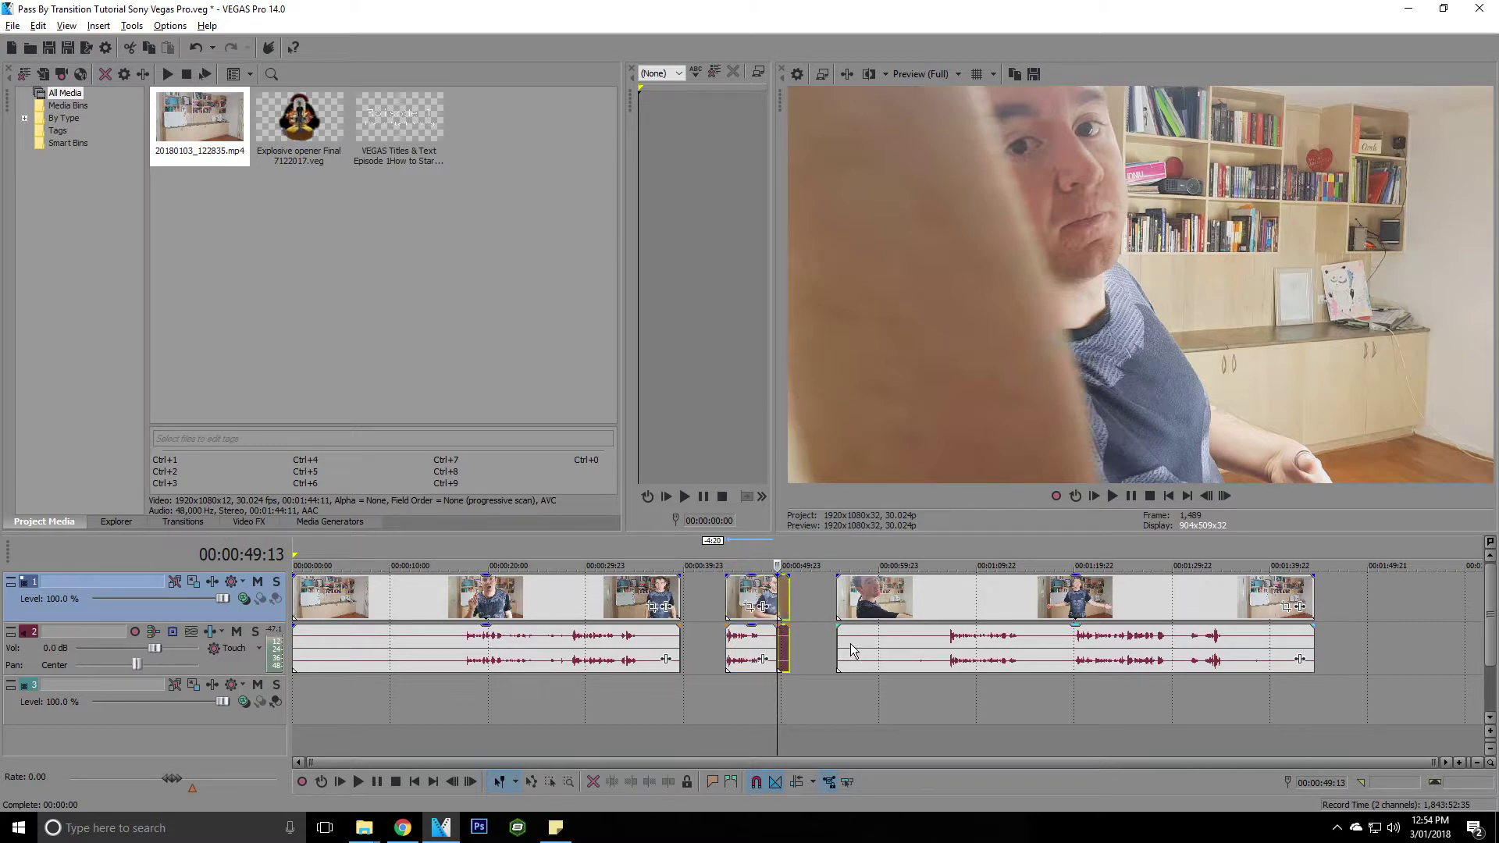
pyautogui.moveTo(753, 593)
pyautogui.mouseDown()
pyautogui.moveTo(719, 584)
pyautogui.moveTo(793, 601)
pyautogui.moveTo(749, 599)
pyautogui.mouseUp()
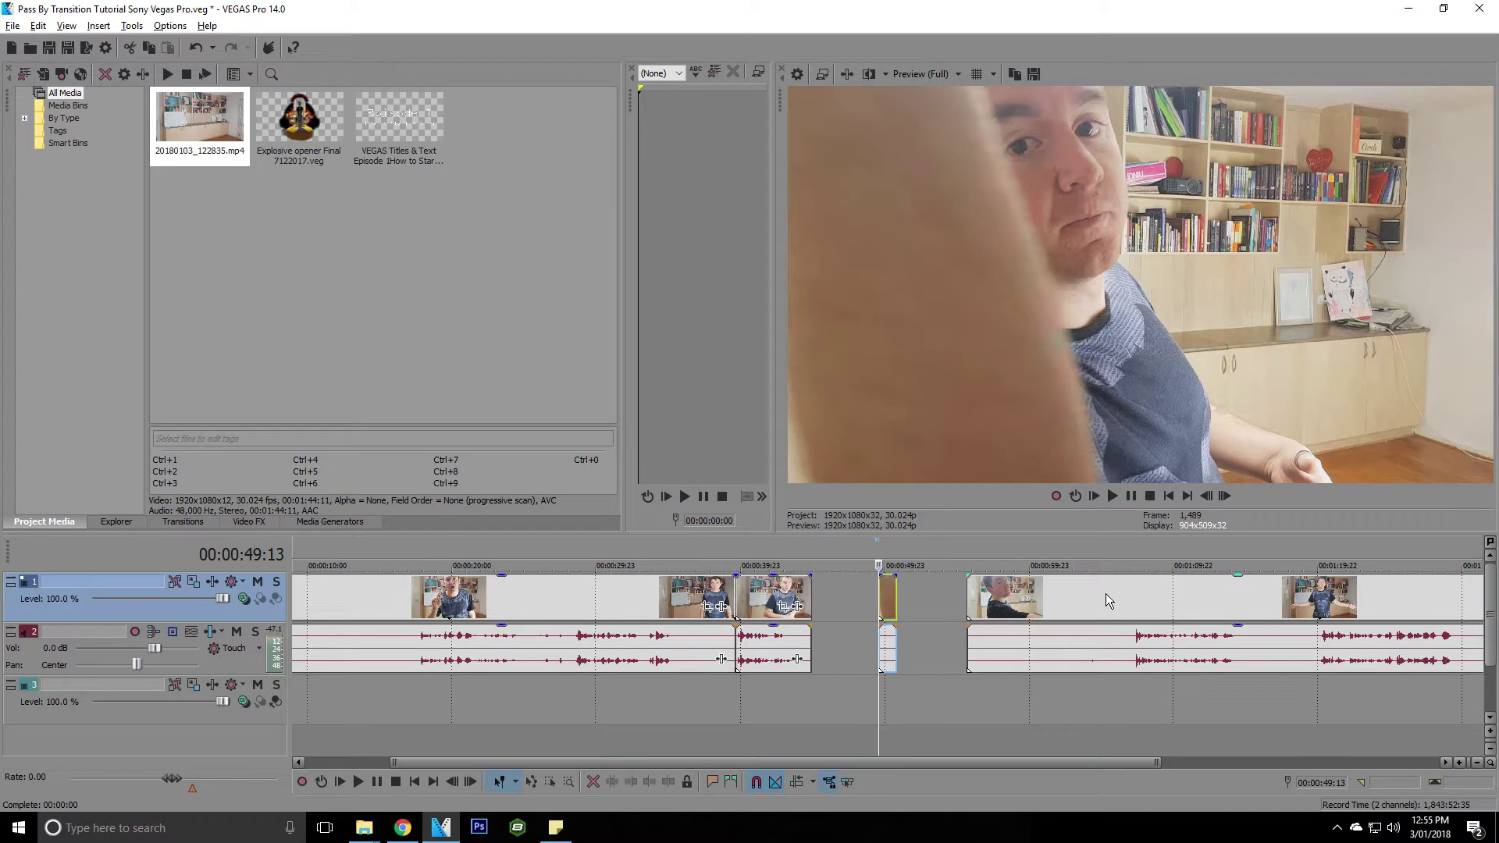
# - Split the last clip at about 00:01:00, just before the full-body shot, and delete the piece in front of the split
pyautogui.click(1131, 588)
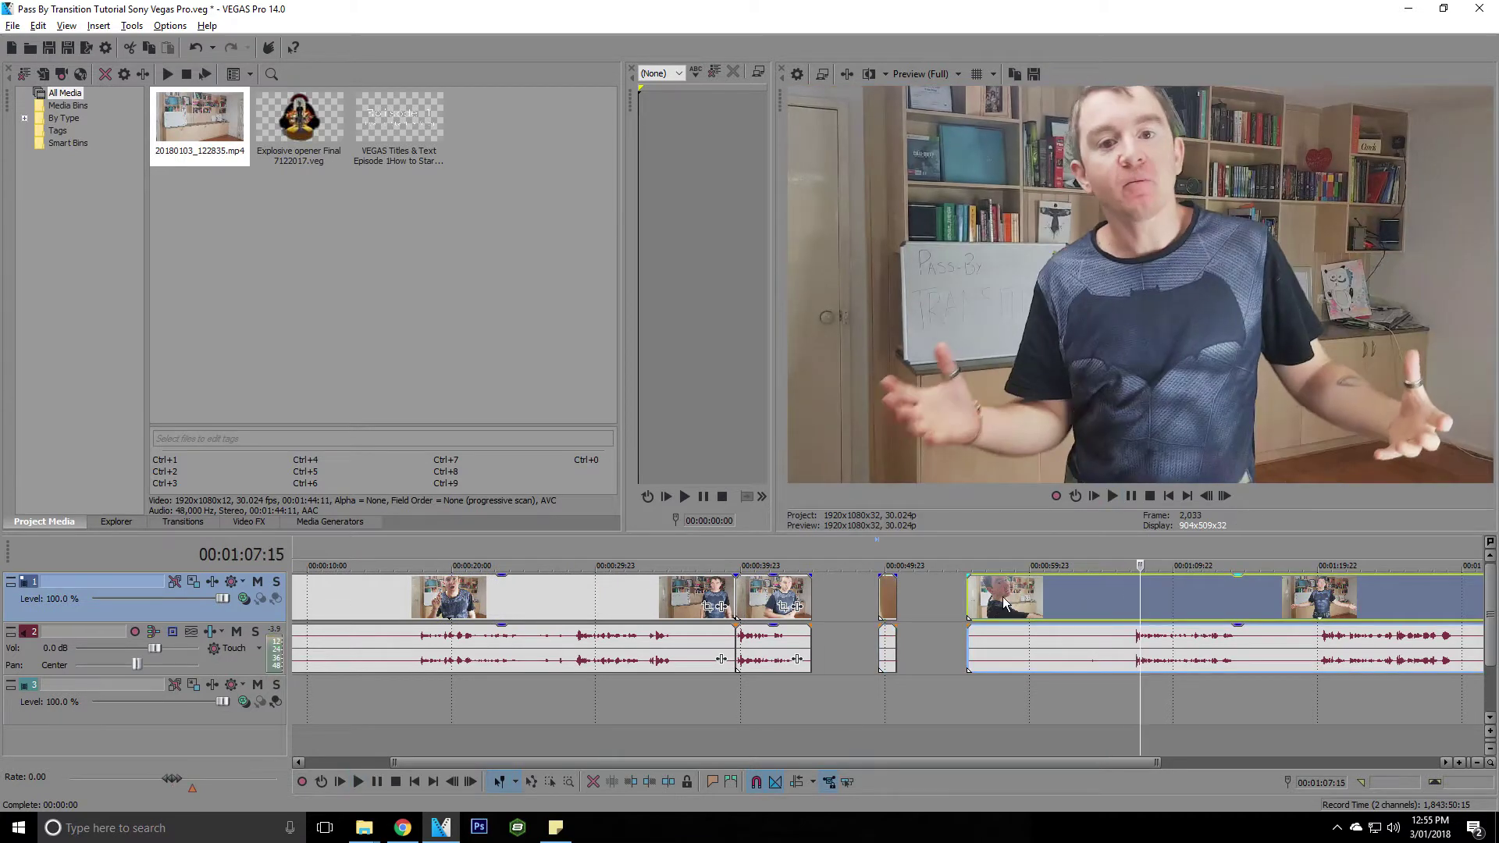
pyautogui.click(1003, 596)
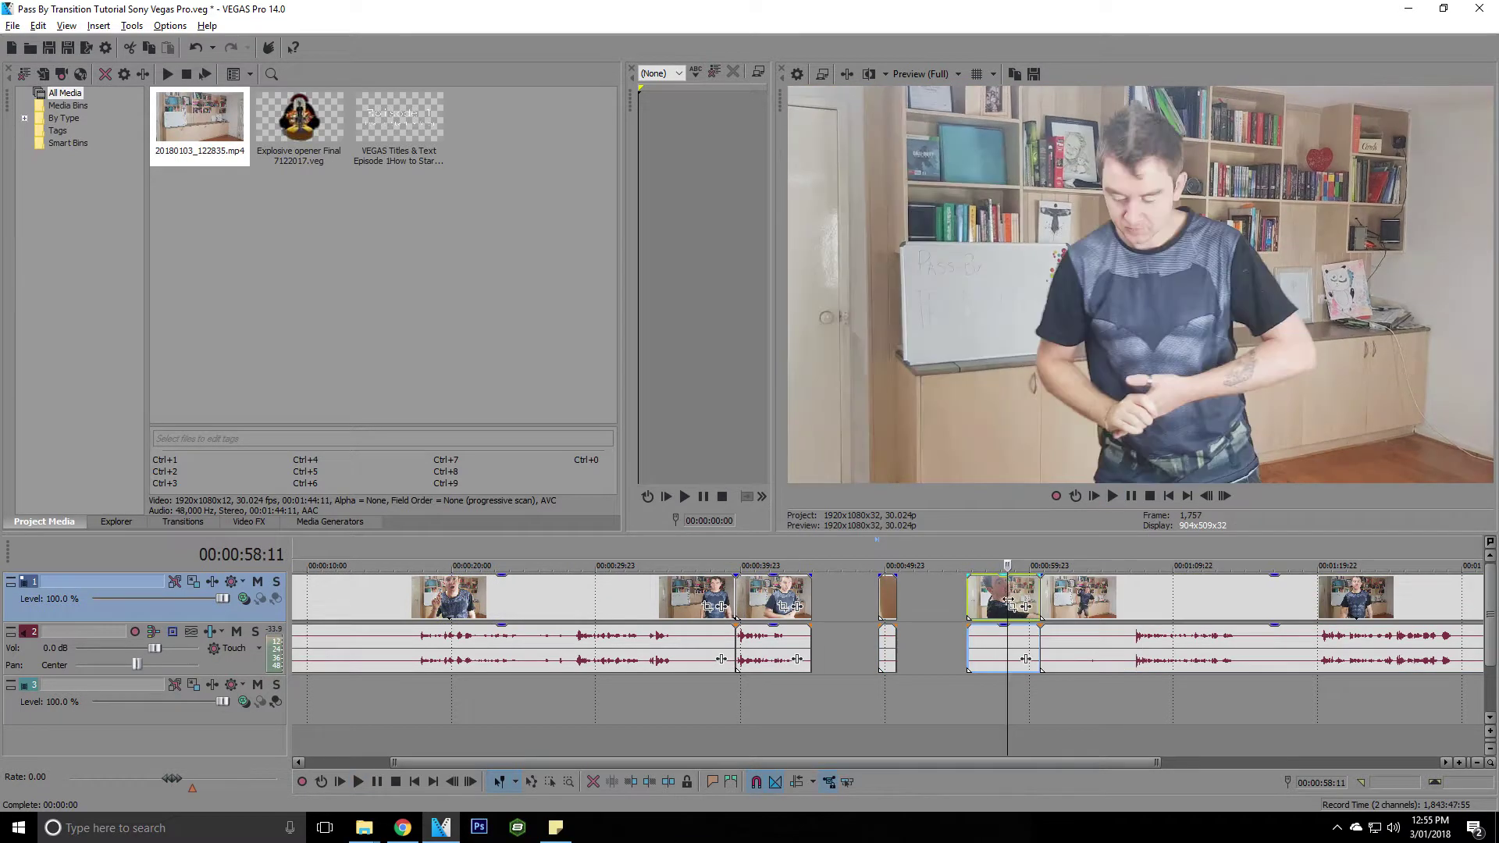
pyautogui.press('Delete')
# - Split the full-body shot off the remaining footage at 00:01:04:06 and move the short piece earlier, nearer the arm-sweep clip
pyautogui.click(1041, 586)
pyautogui.press('space')
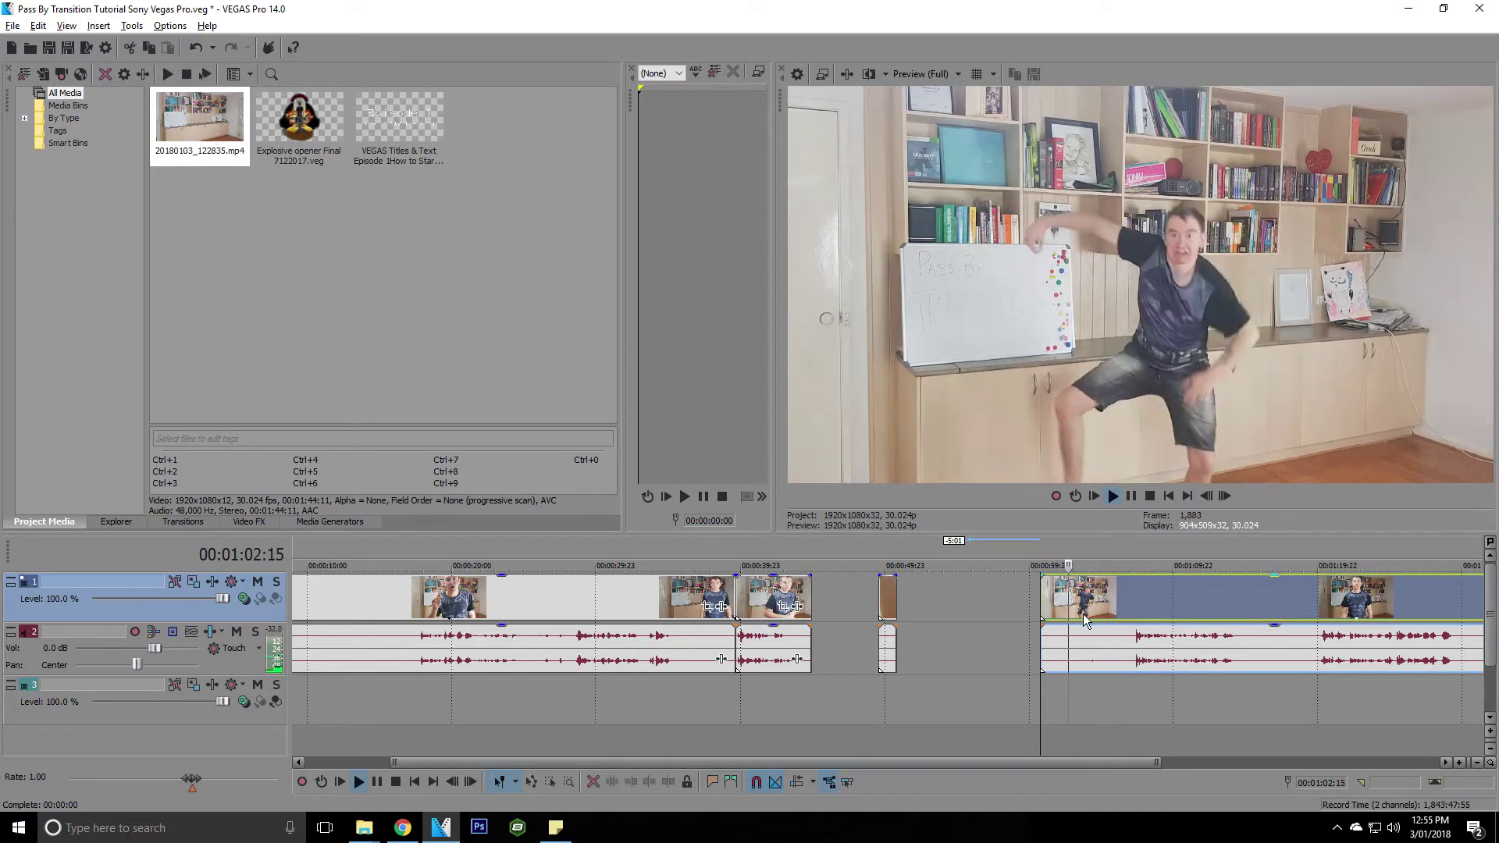
pyautogui.press('s')
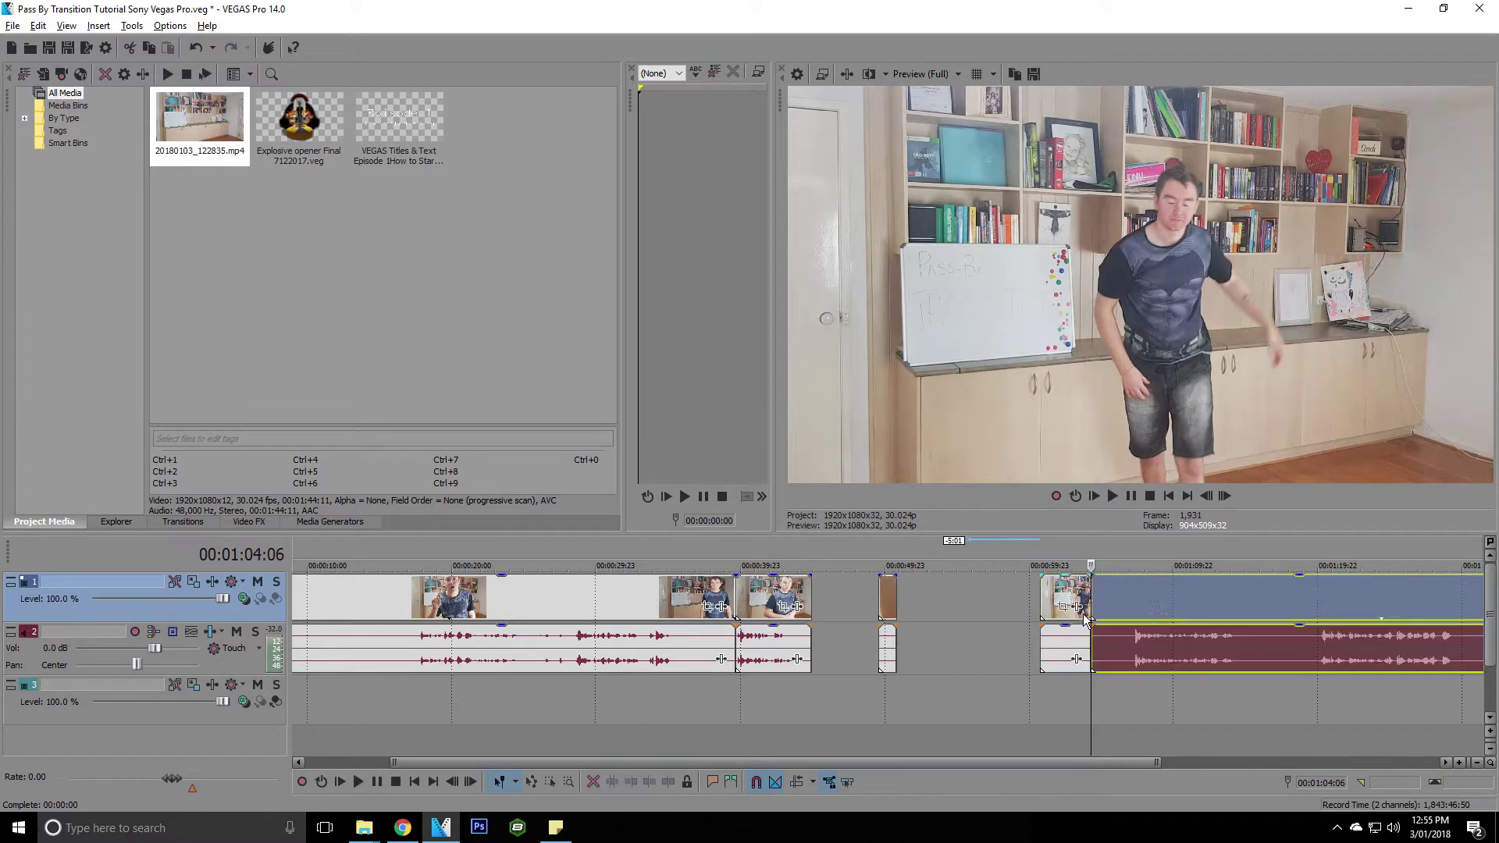
pyautogui.moveTo(1075, 595); pyautogui.dragTo(984, 661)
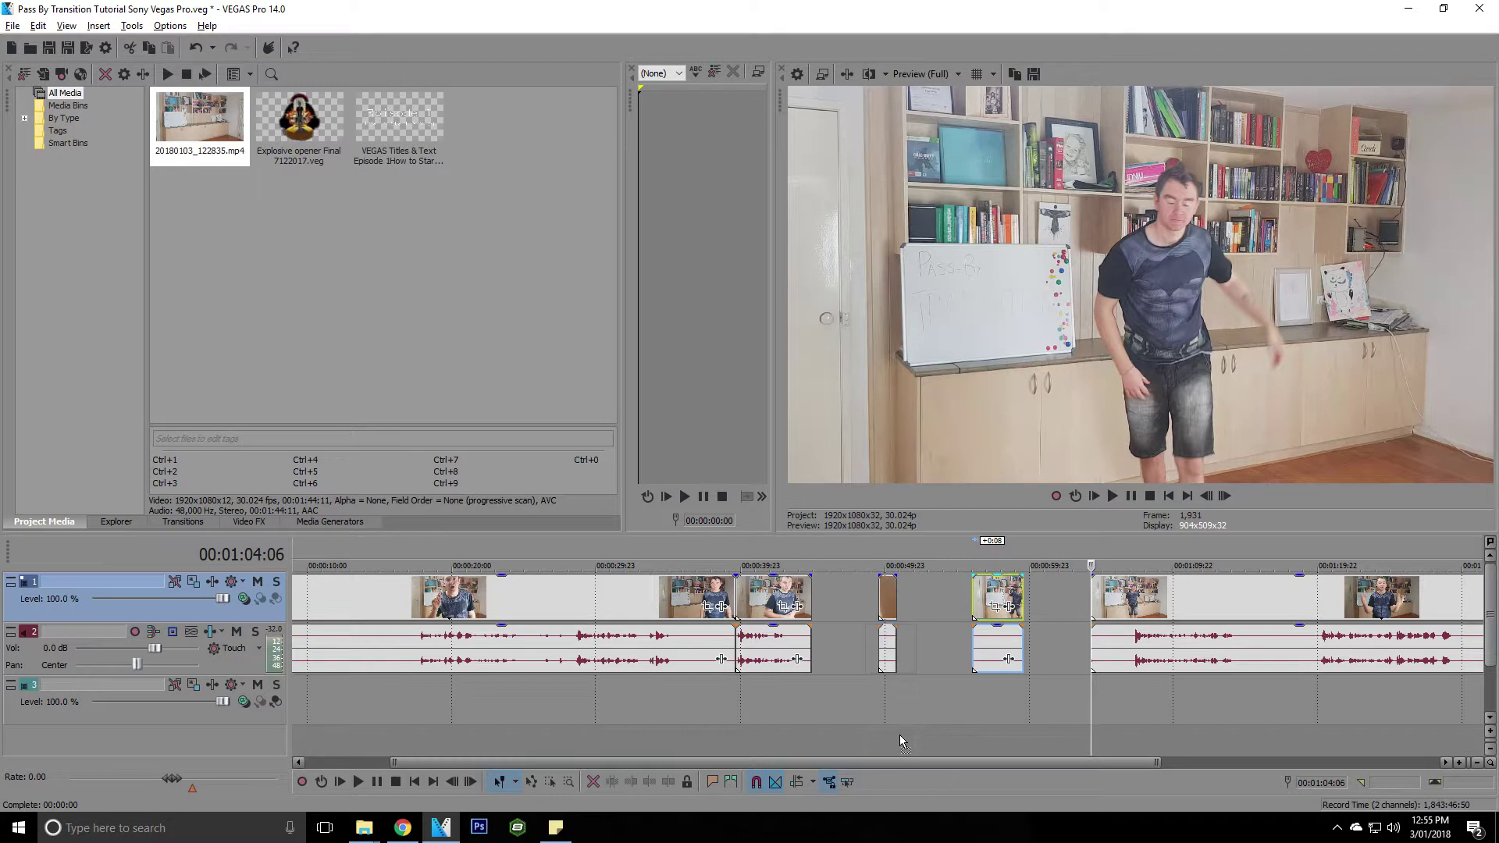
# - Put the full-body shot on a new bottom video track and shift it about 10 seconds past the start of the arm-sweep clip
pyautogui.moveTo(910, 732); pyautogui.dragTo(912, 734)
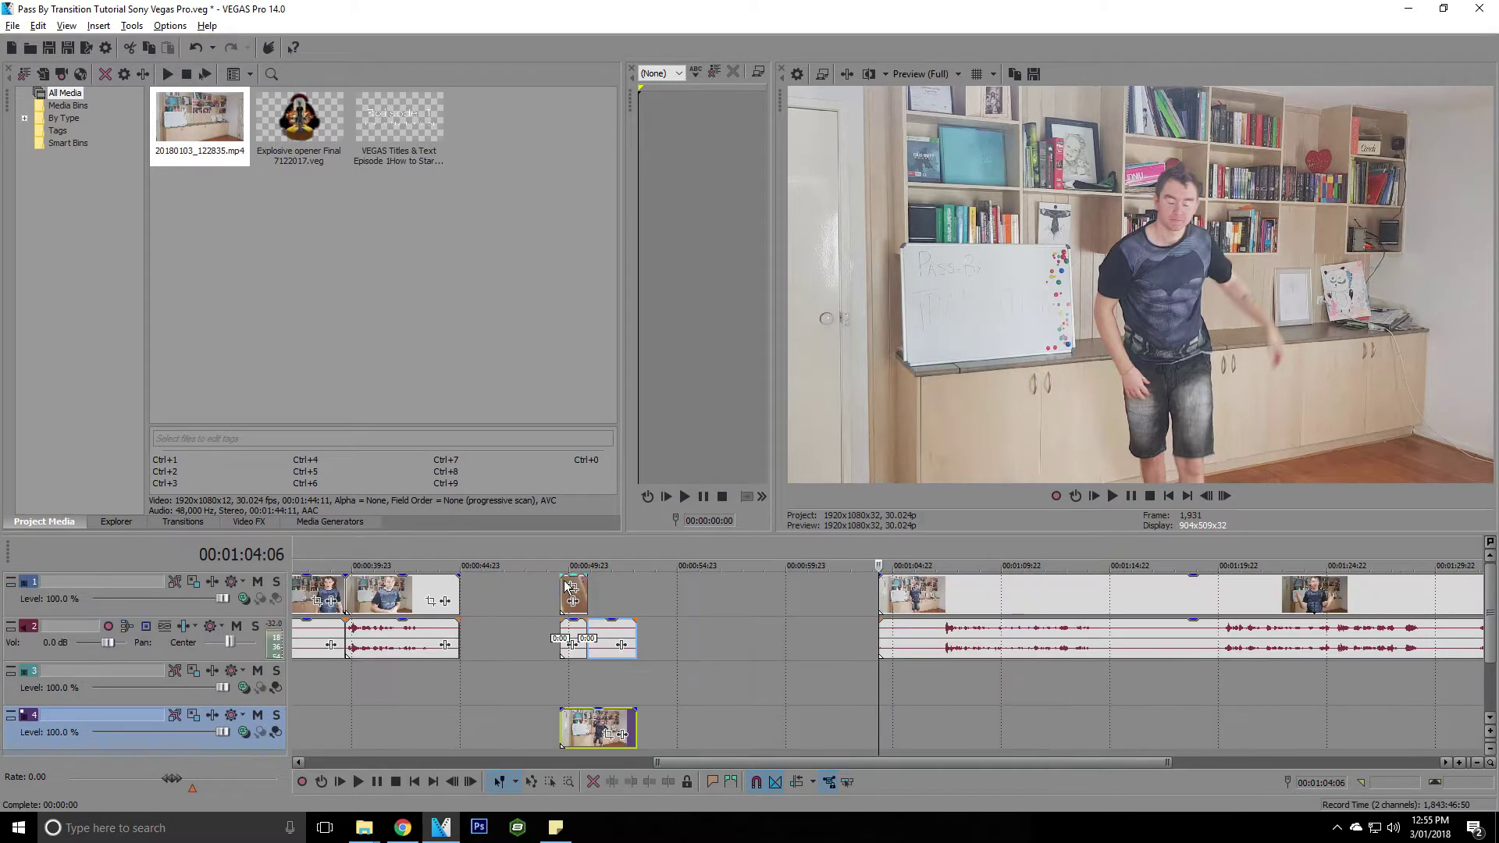
pyautogui.click(567, 583)
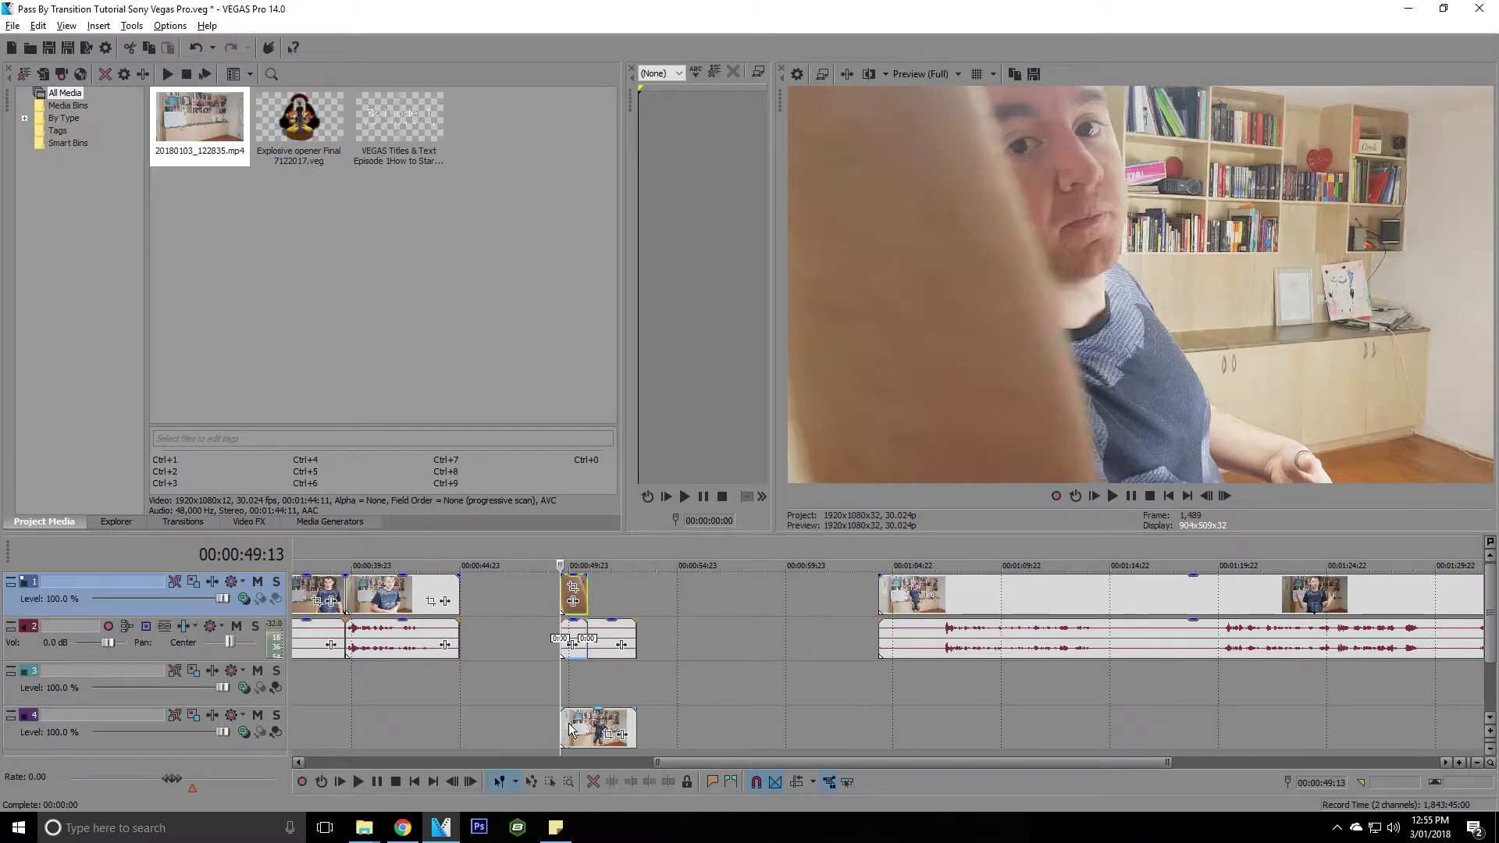
pyautogui.moveTo(573, 715); pyautogui.dragTo(805, 720)
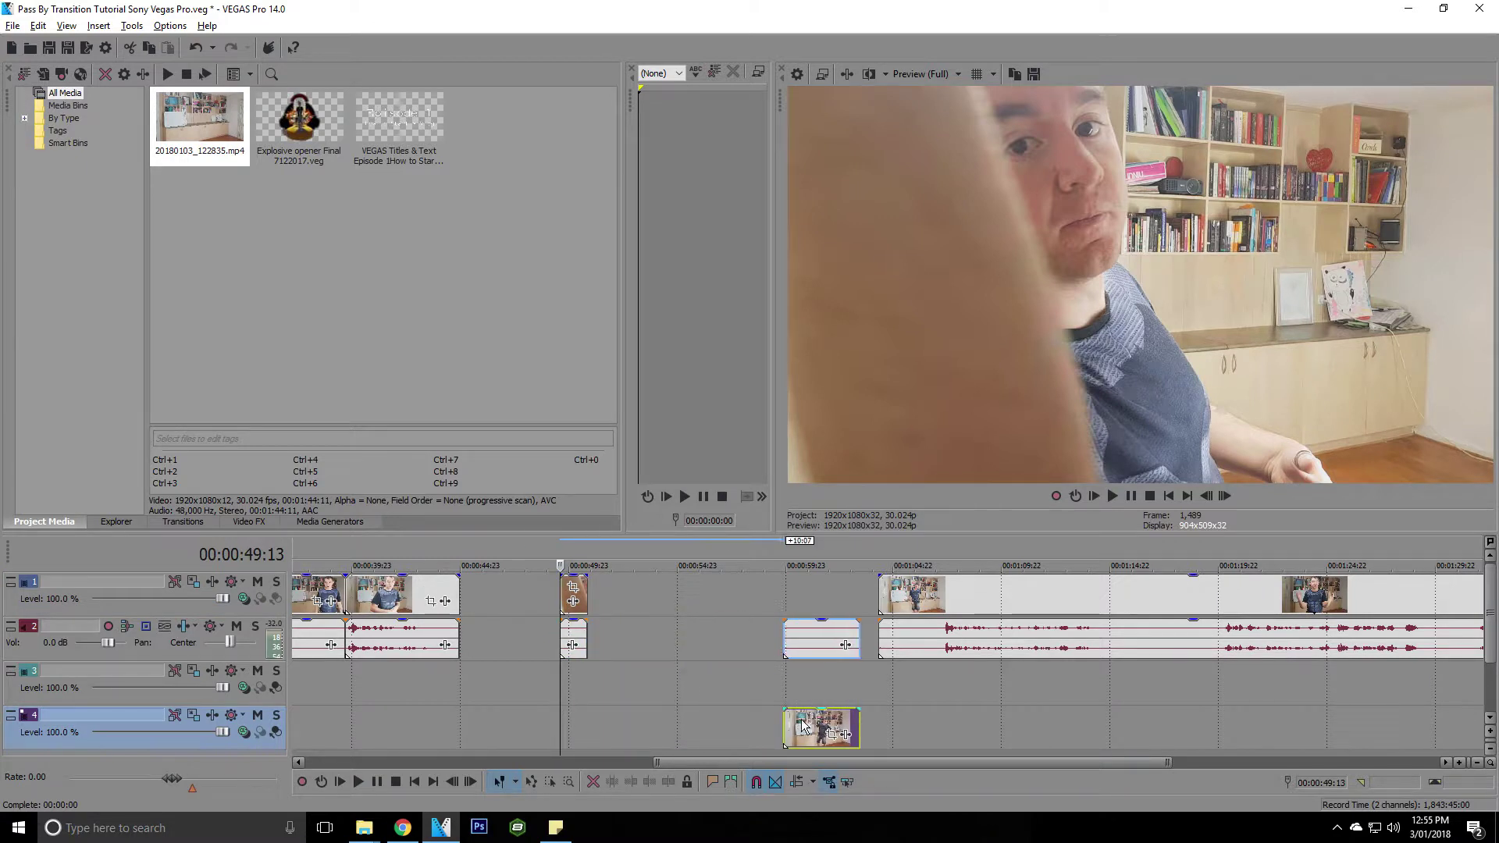
# - Open Event Pan/Crop for the arm-sweep clip, enable its mask and outline the background wedge behind the arm in the frame's lower-left corner
pyautogui.scroll(6, 576, 609)
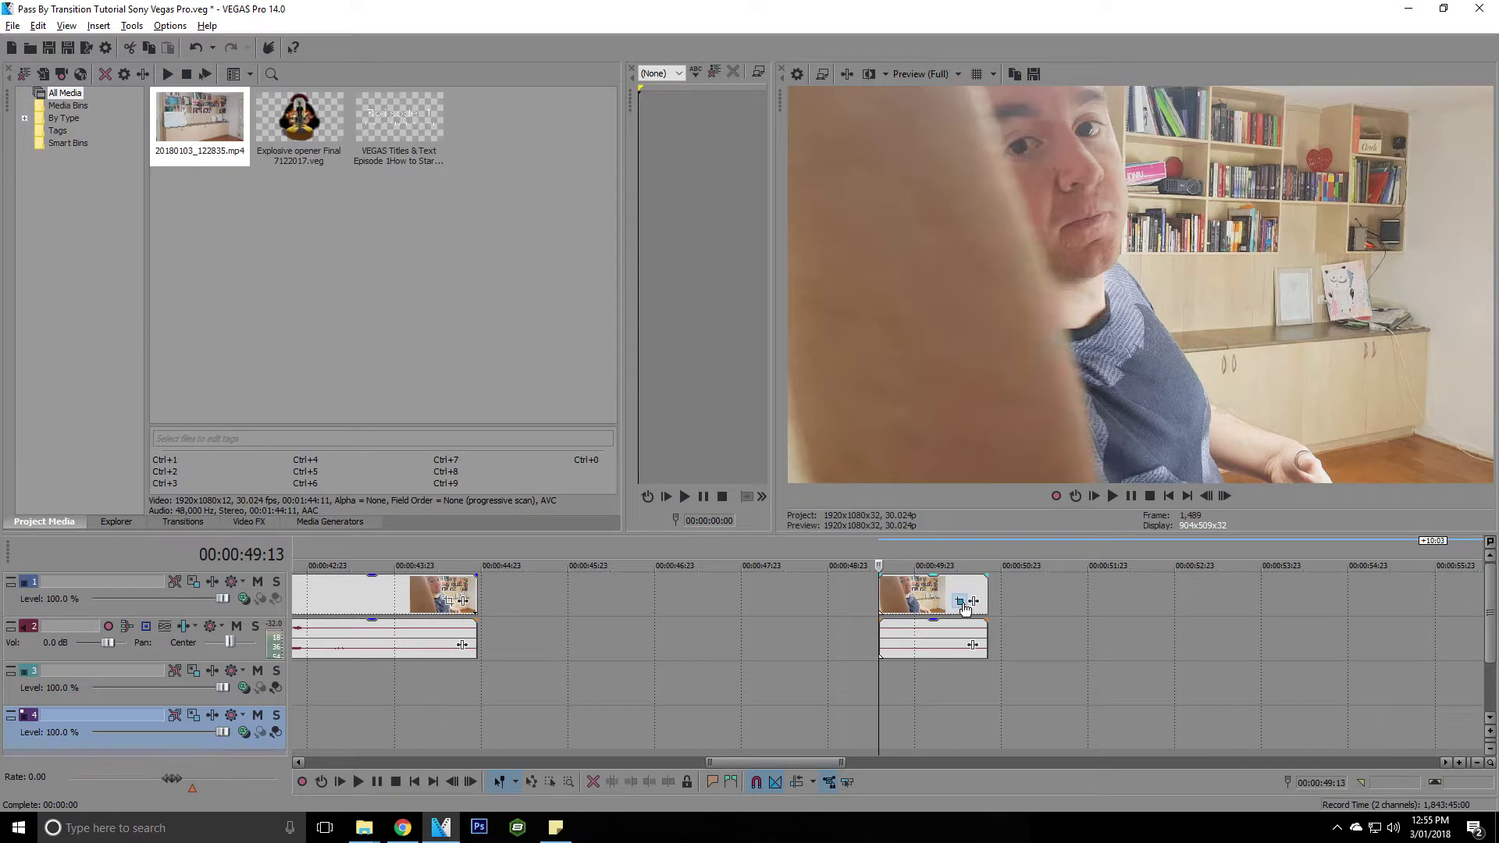
pyautogui.click(962, 603)
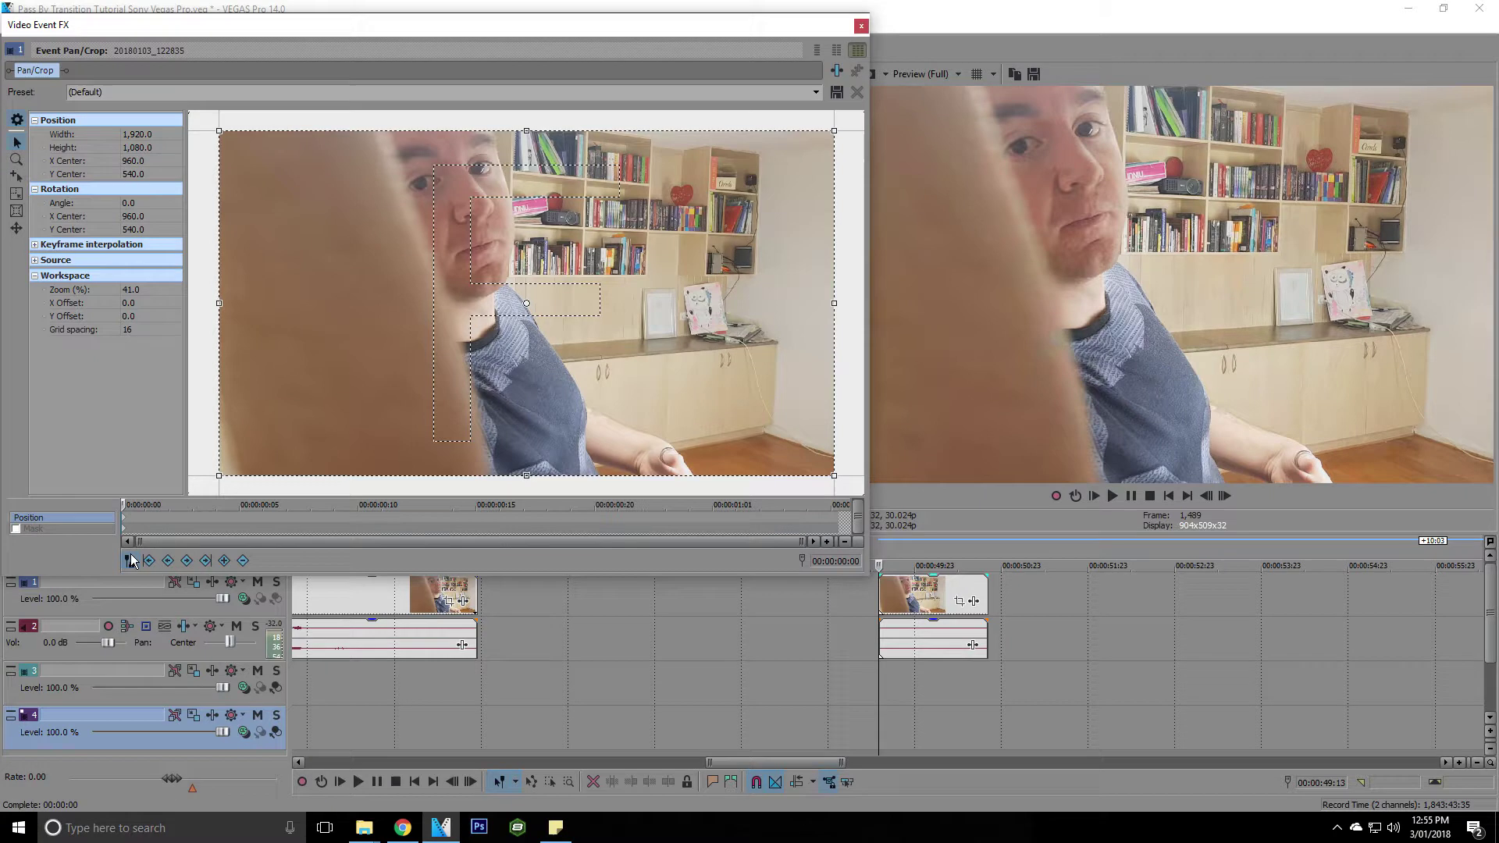
pyautogui.click(16, 529)
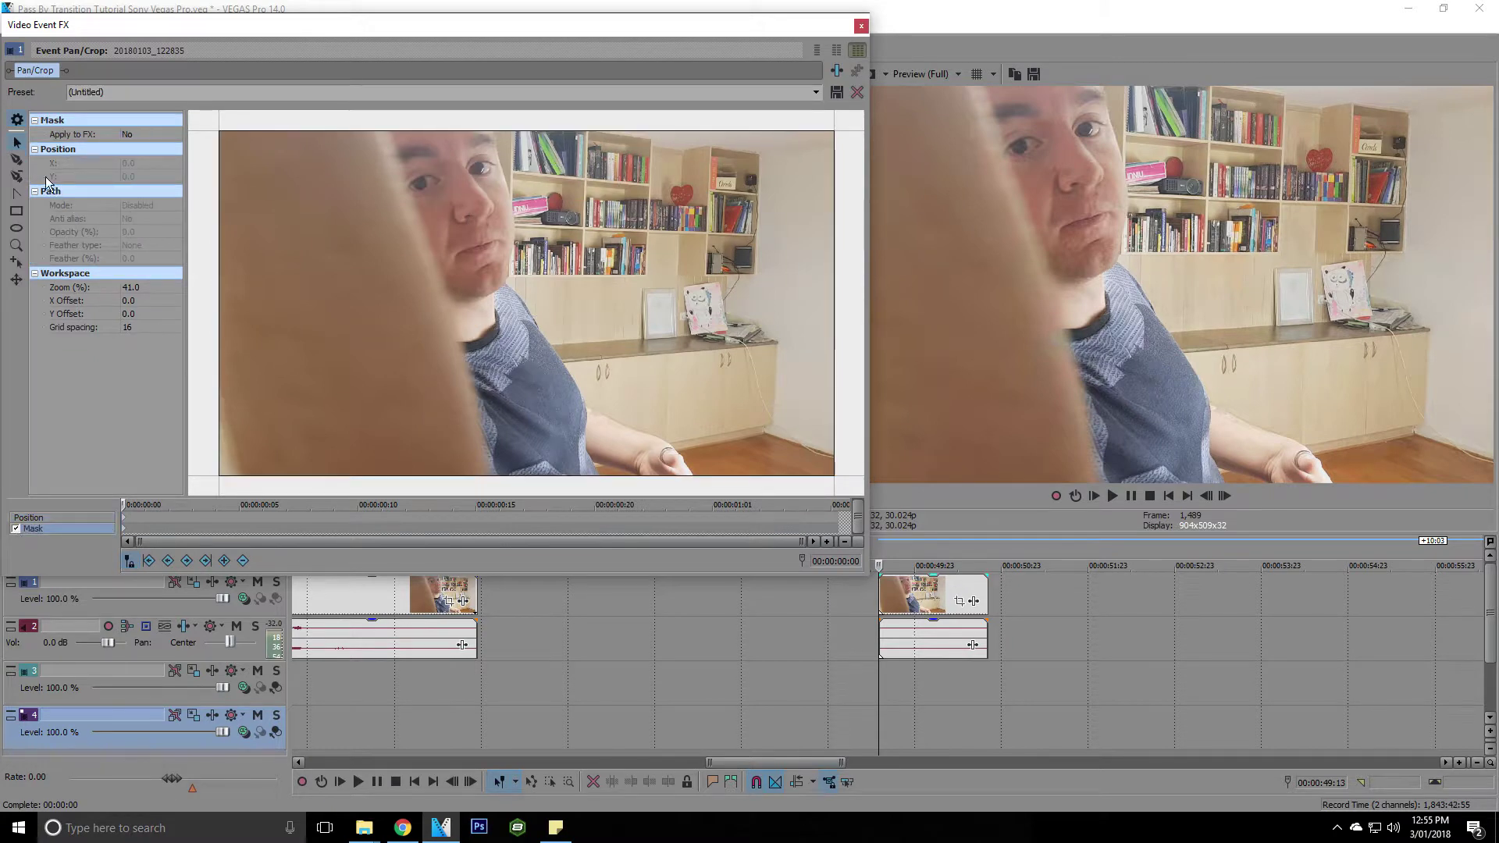
pyautogui.click(19, 166)
pyautogui.click(216, 386)
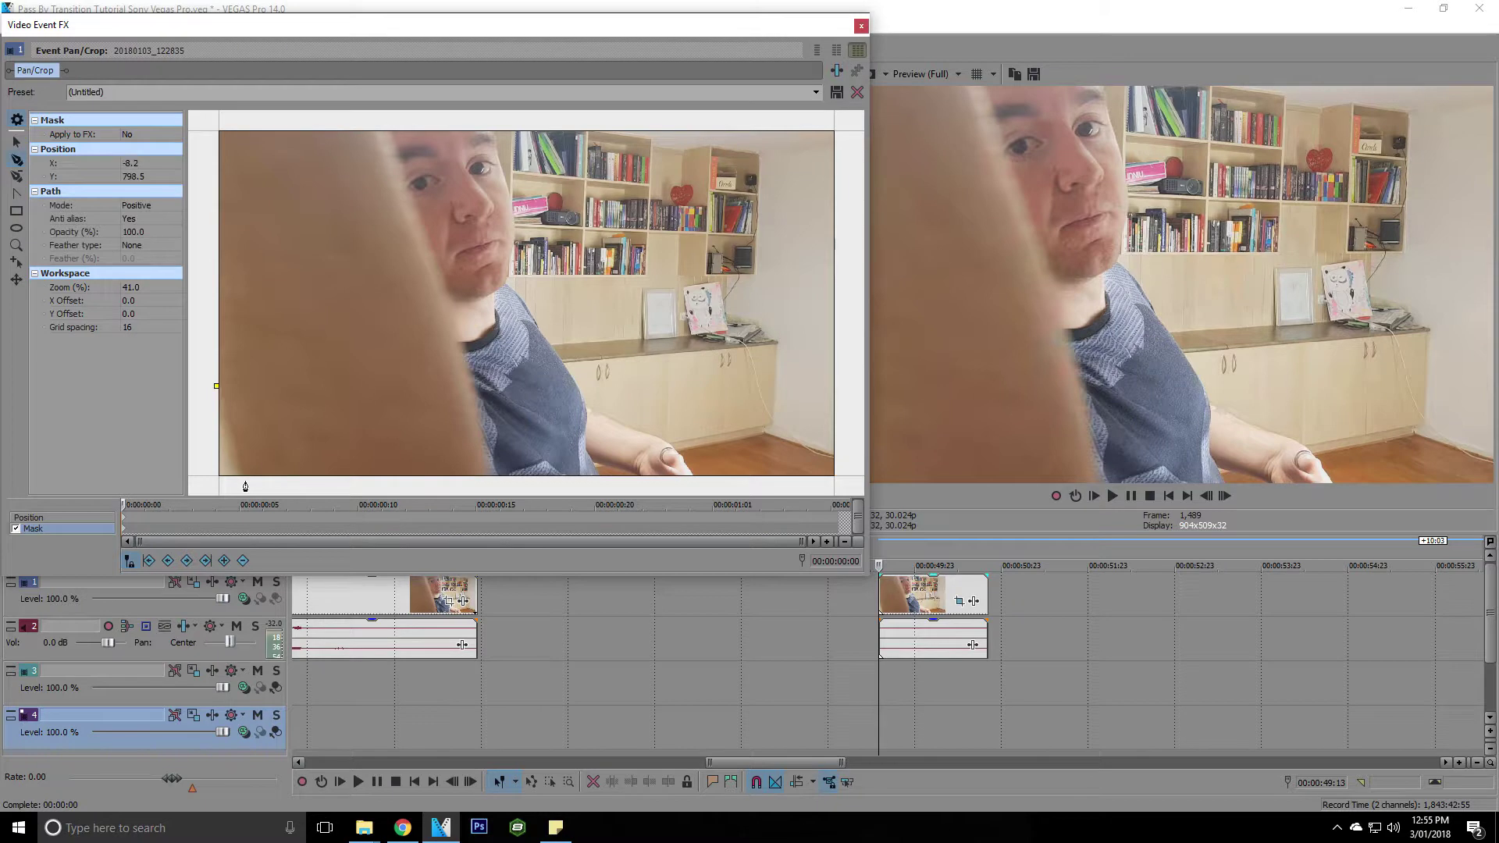
pyautogui.click(217, 388)
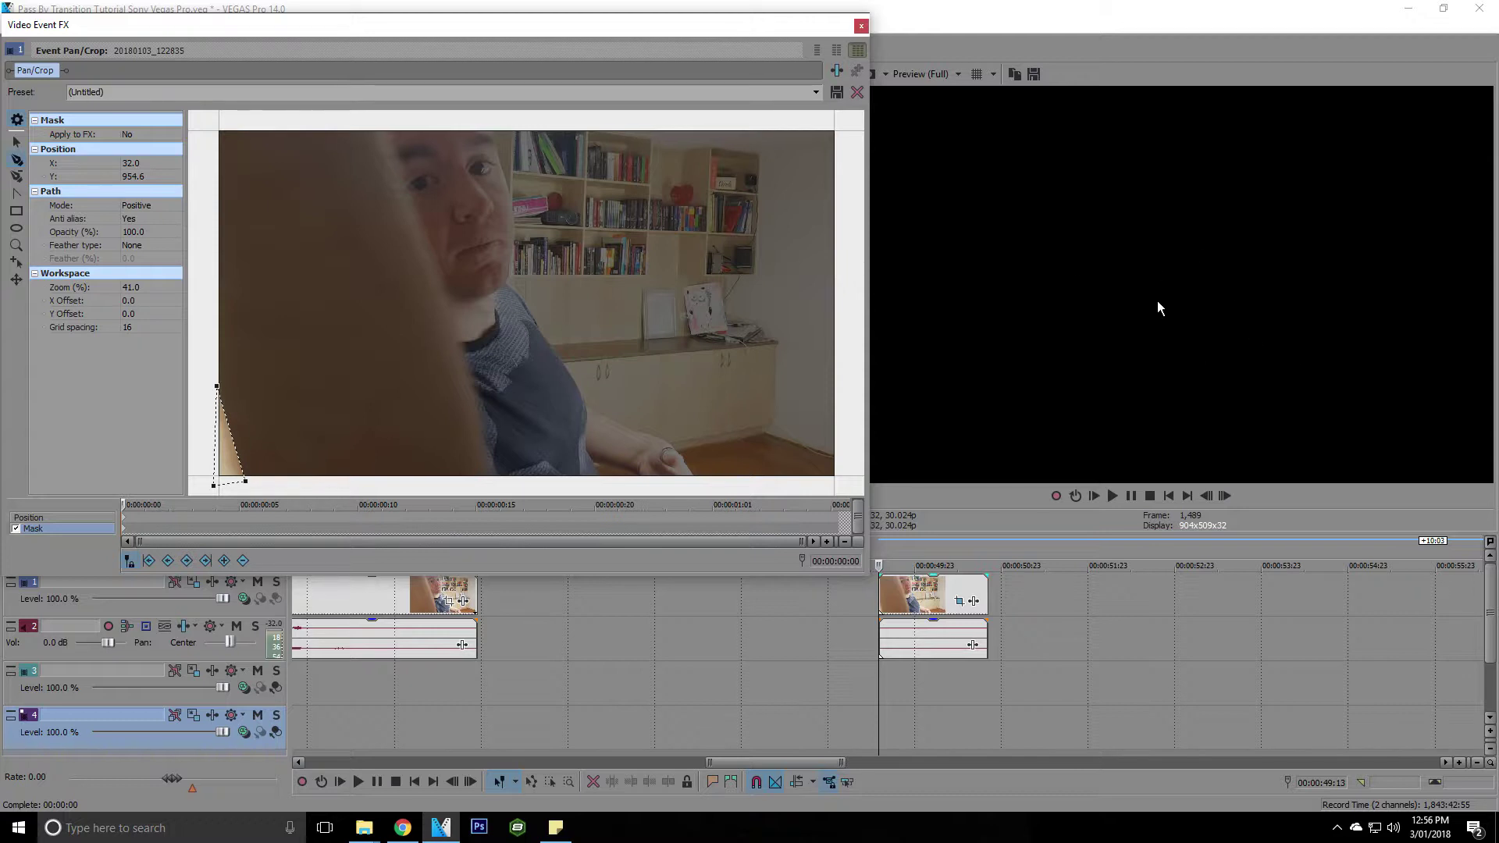
# - Set the mask path mode to Negative and move the effect window clear of the preview
pyautogui.moveTo(573, 22); pyautogui.dragTo(529, 31)
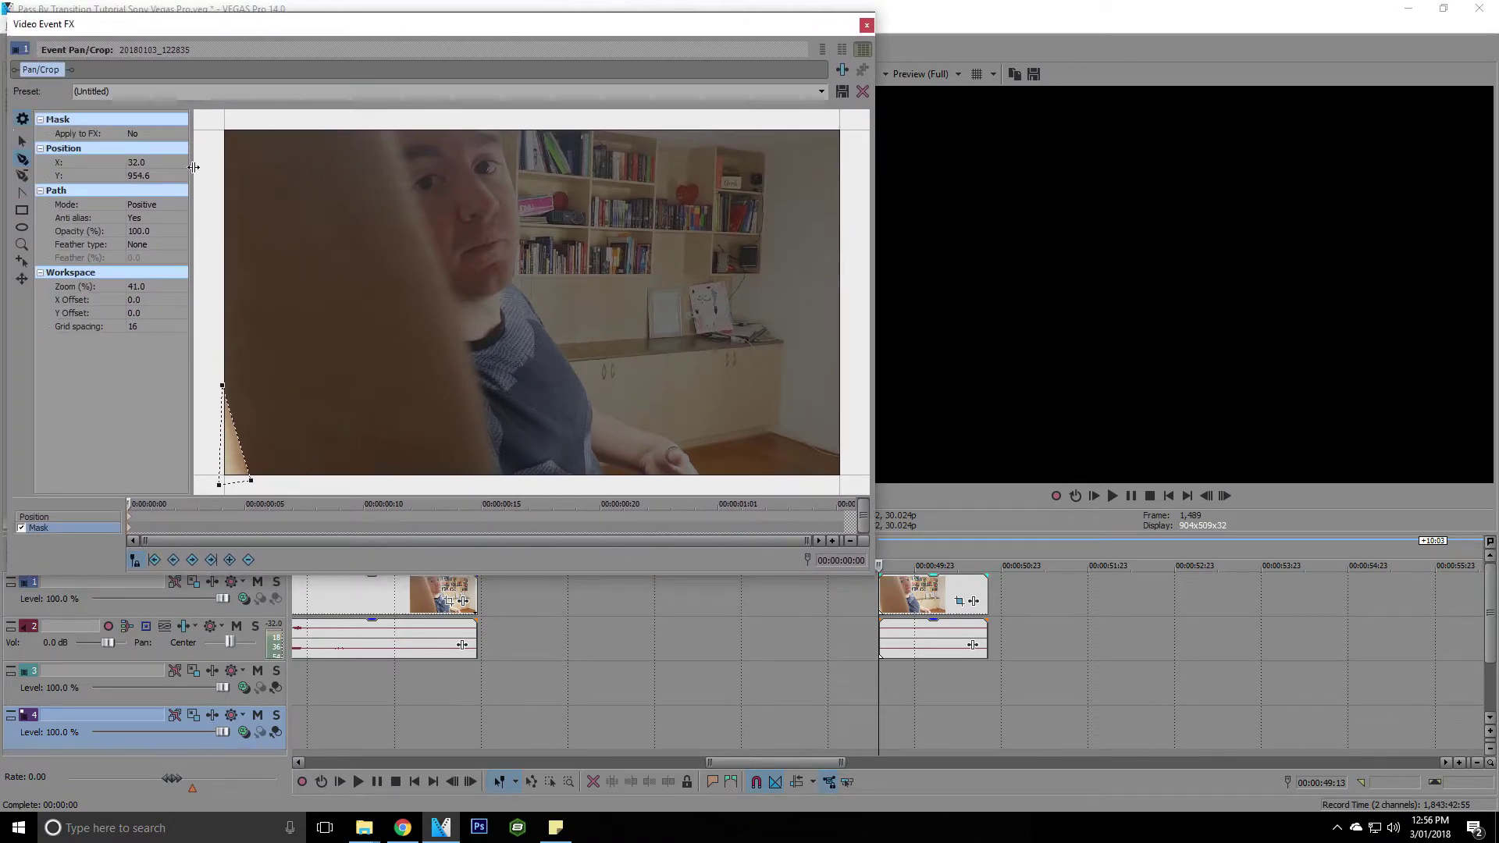
pyautogui.click(145, 205)
pyautogui.click(147, 226)
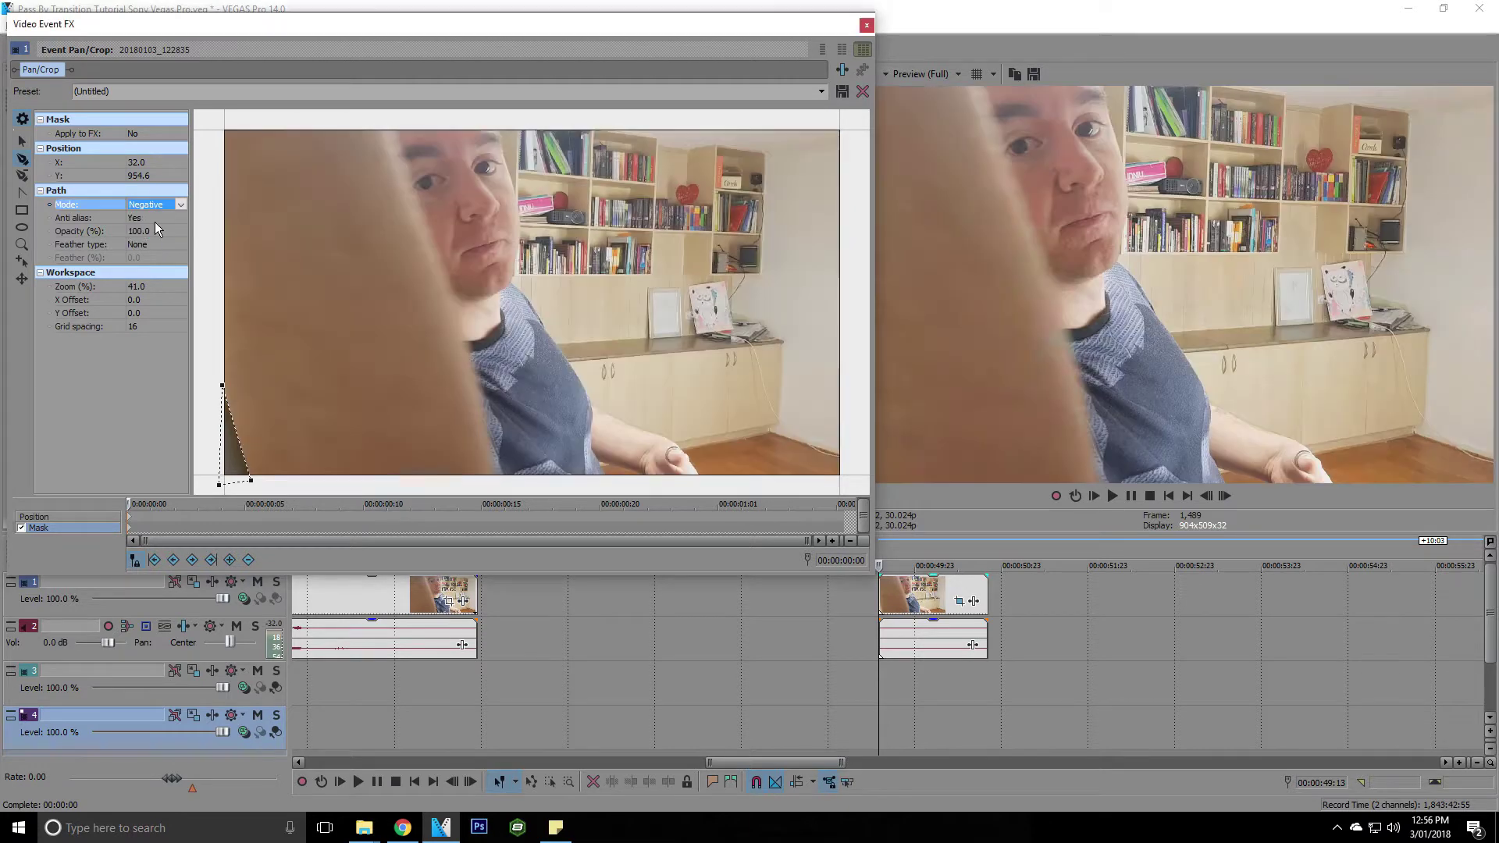
pyautogui.moveTo(551, 26); pyautogui.dragTo(309, 28)
# - Set the mask's feather type to Out with a feather of 1.0 %
pyautogui.click(265, 218)
pyautogui.click(271, 230)
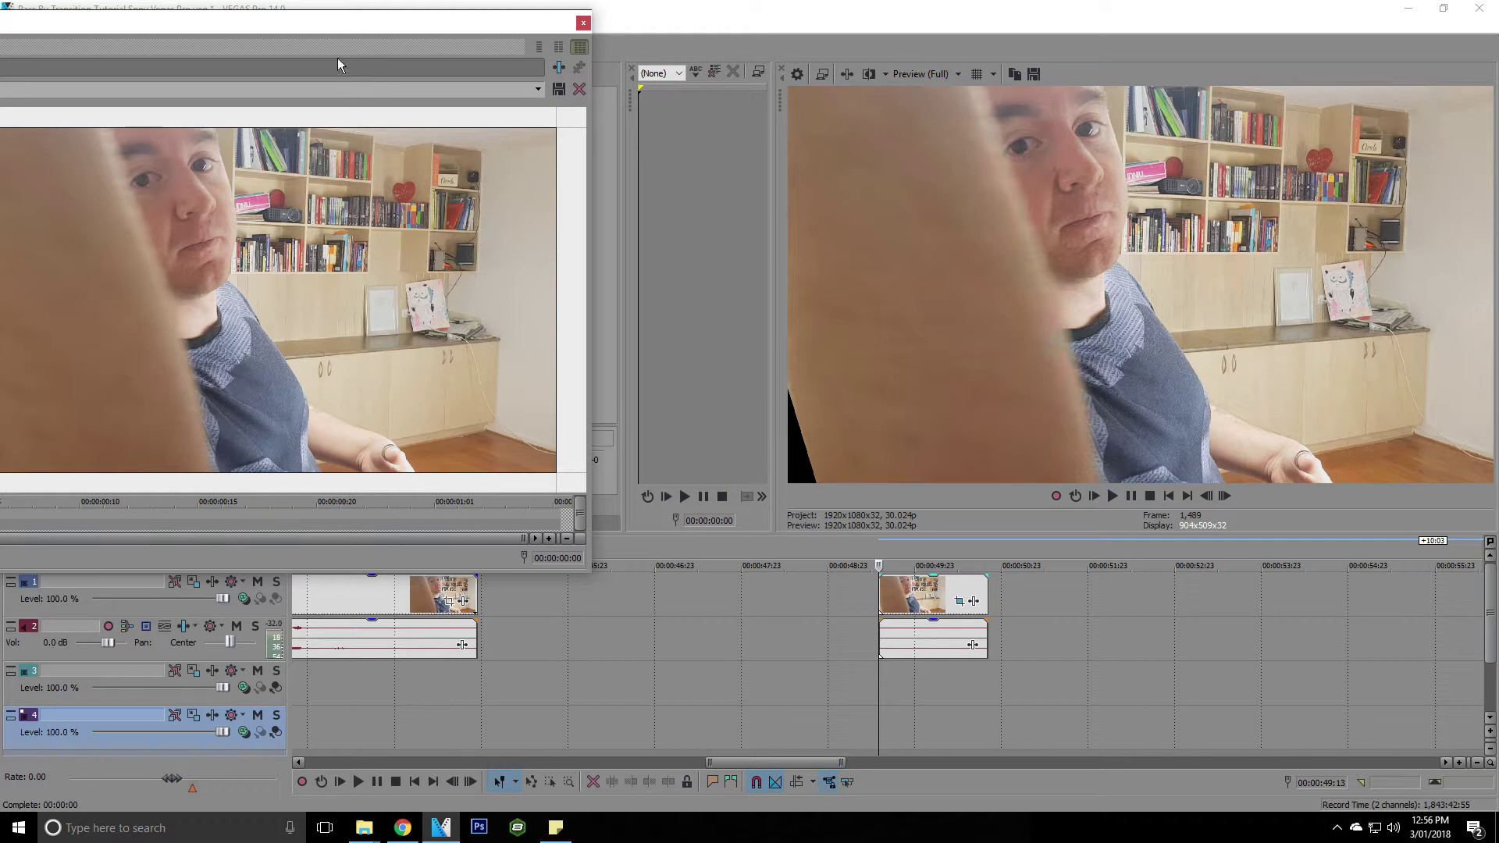
pyautogui.moveTo(318, 27); pyautogui.dragTo(433, 32)
pyautogui.click(341, 270)
pyautogui.click(323, 291)
pyautogui.click(64, 265)
pyautogui.click(63, 262)
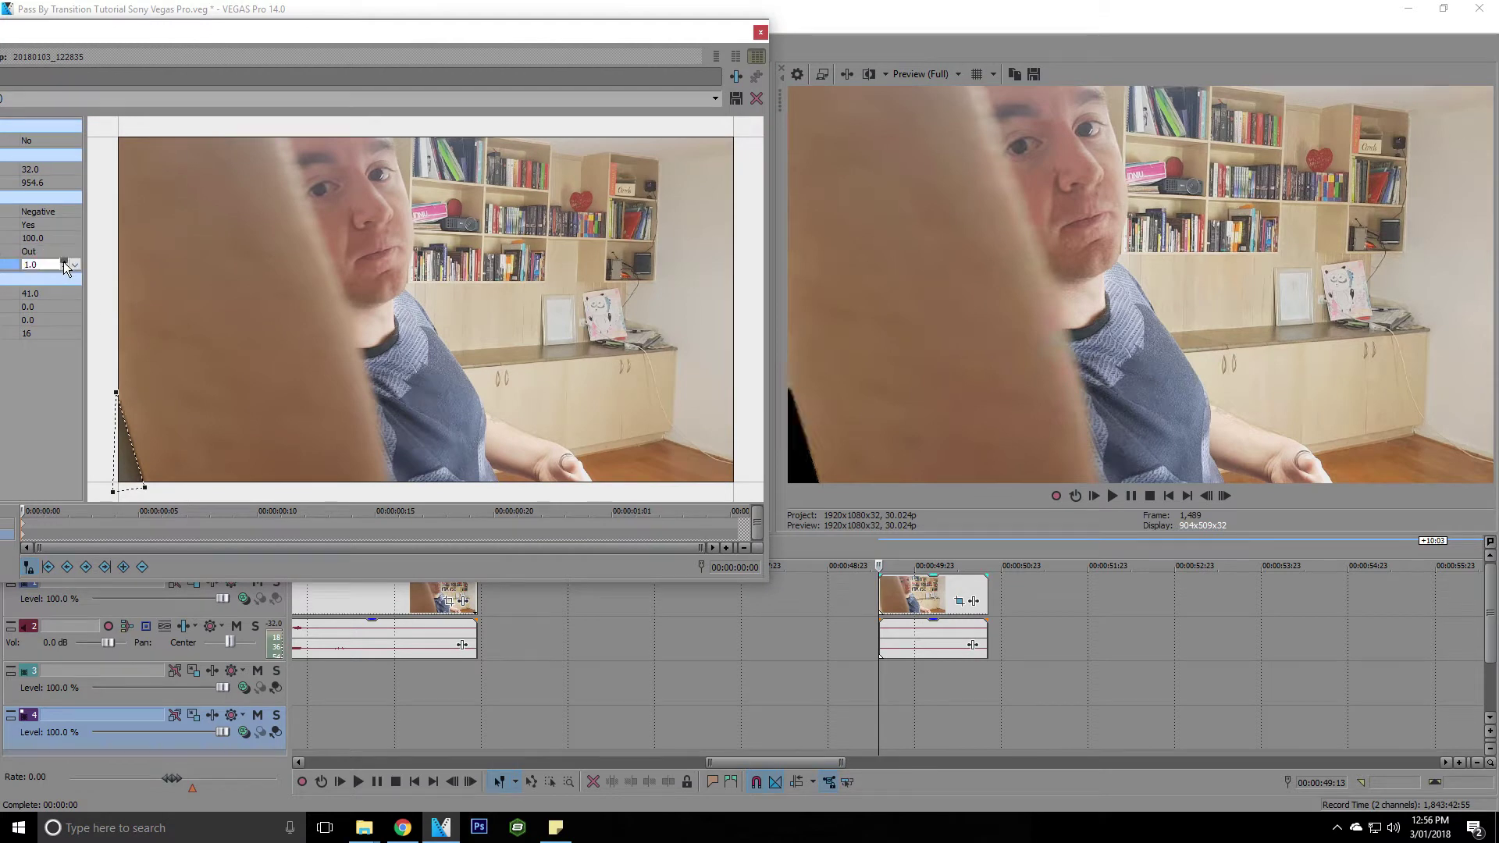
pyautogui.click(63, 262)
pyautogui.click(64, 262)
pyautogui.click(63, 261)
pyautogui.click(63, 262)
pyautogui.moveTo(63, 260); pyautogui.dragTo(64, 267)
pyautogui.click(63, 260)
# - Step through the arm sweep in the mask's keyframe timeline with the preview uncovered, and return to the clip's first frame
pyautogui.moveTo(699, 31); pyautogui.dragTo(714, 13)
pyautogui.click(36, 492)
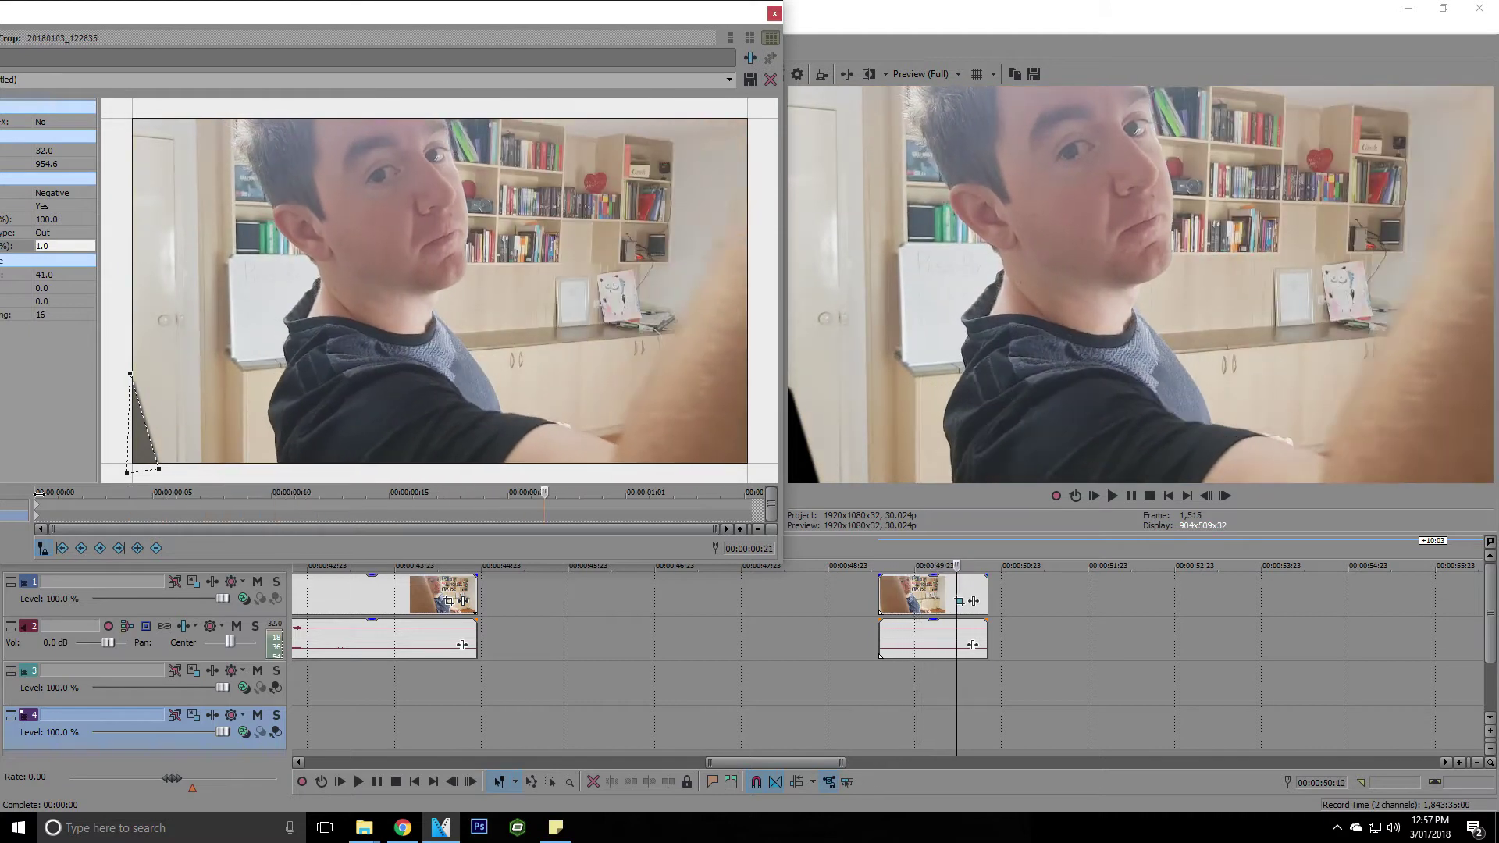
pyautogui.press('Left')
pyautogui.press('Left')
pyautogui.press('Left')
pyautogui.press('Left')
pyautogui.press('Left')
pyautogui.press('Left')
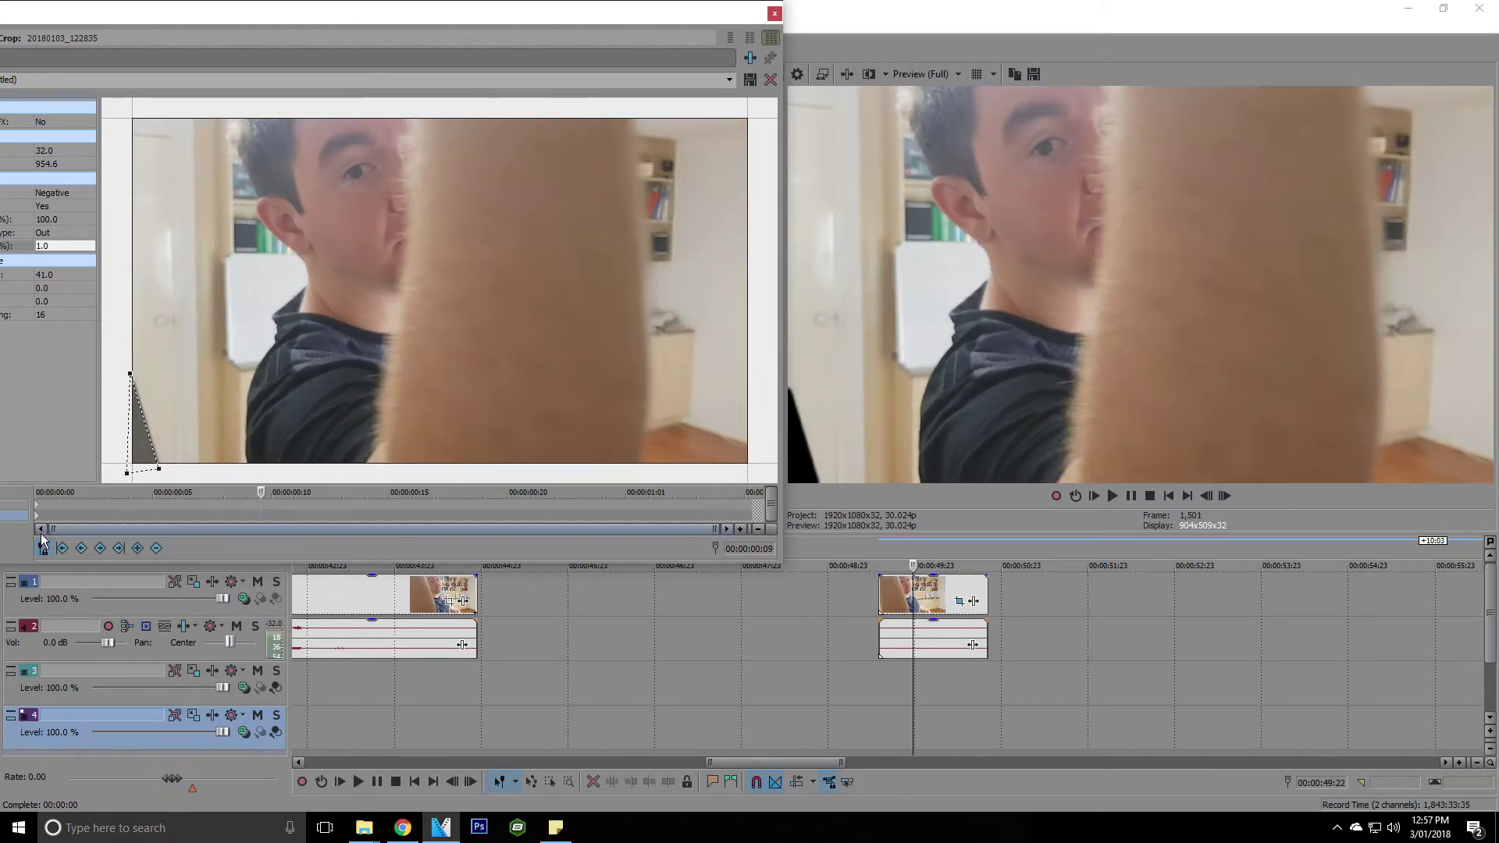
pyautogui.click(62, 548)
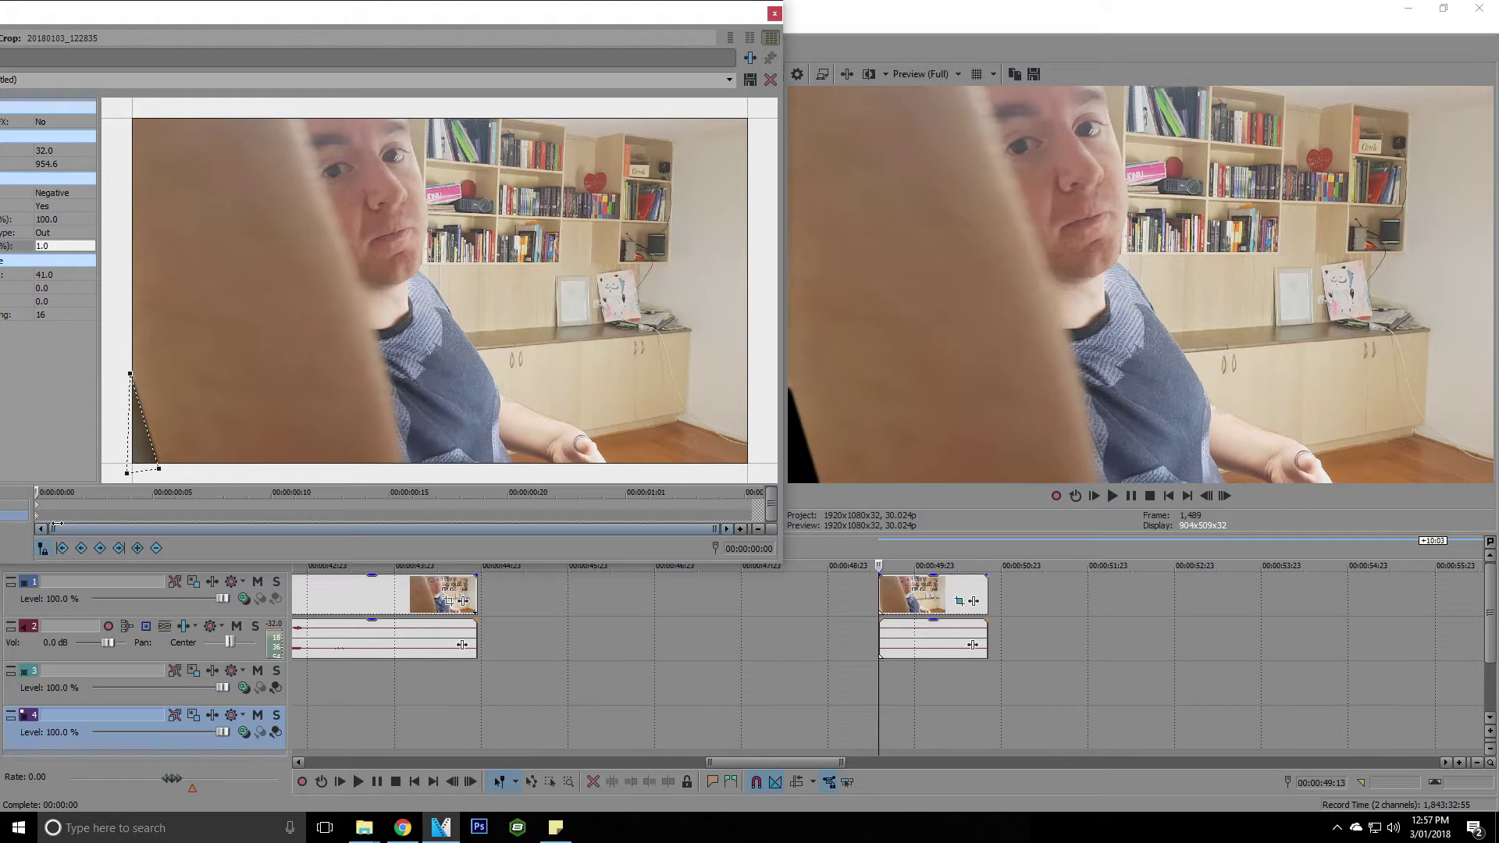
# - Advance to the clip's second frame and outline the background wedge behind the arm with a new closed mask
pyautogui.press('Right')
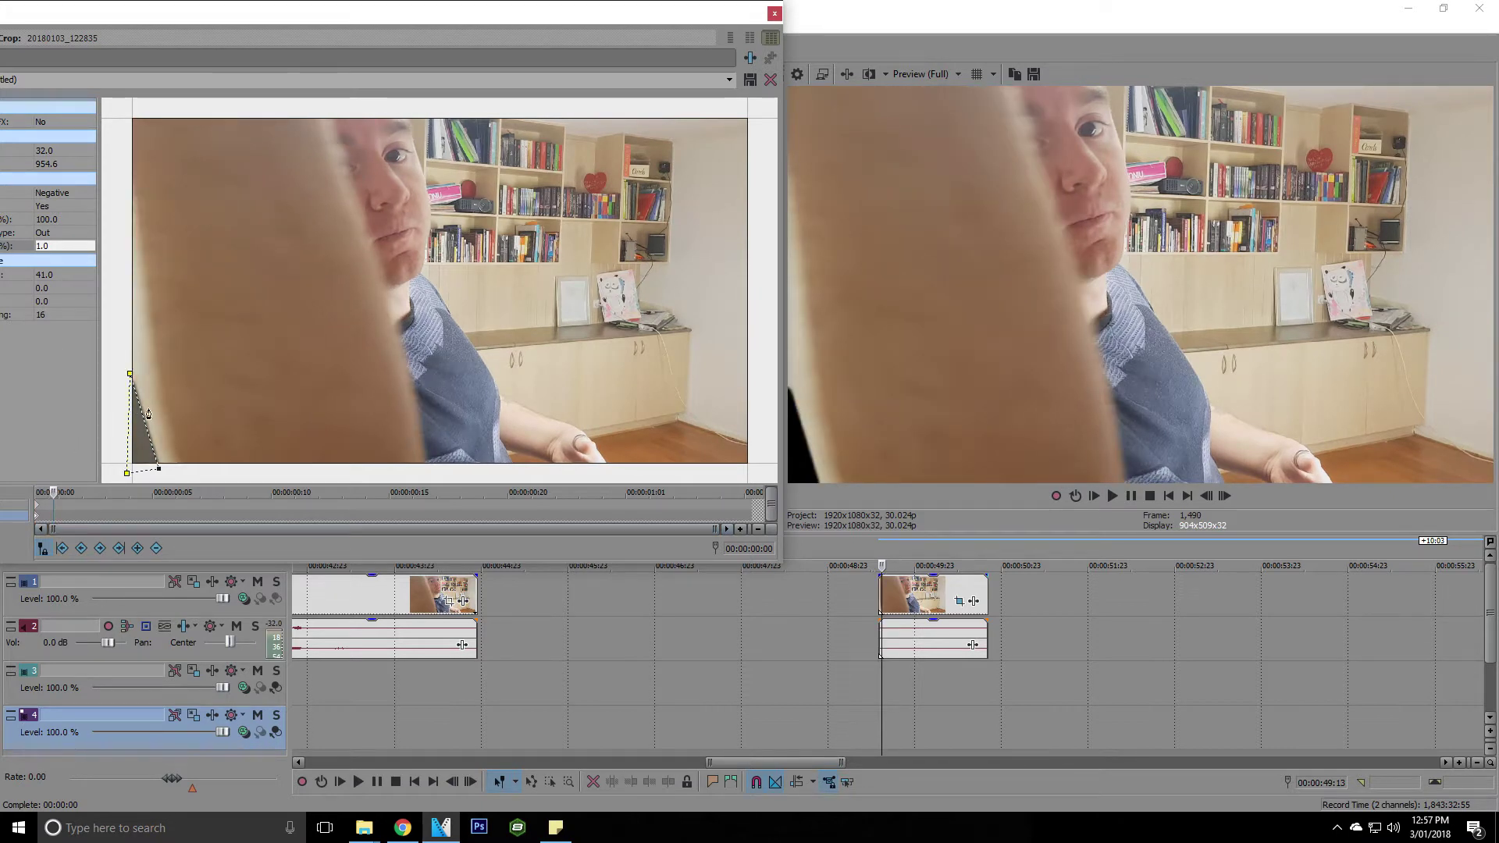
pyautogui.click(132, 195)
pyautogui.click(185, 475)
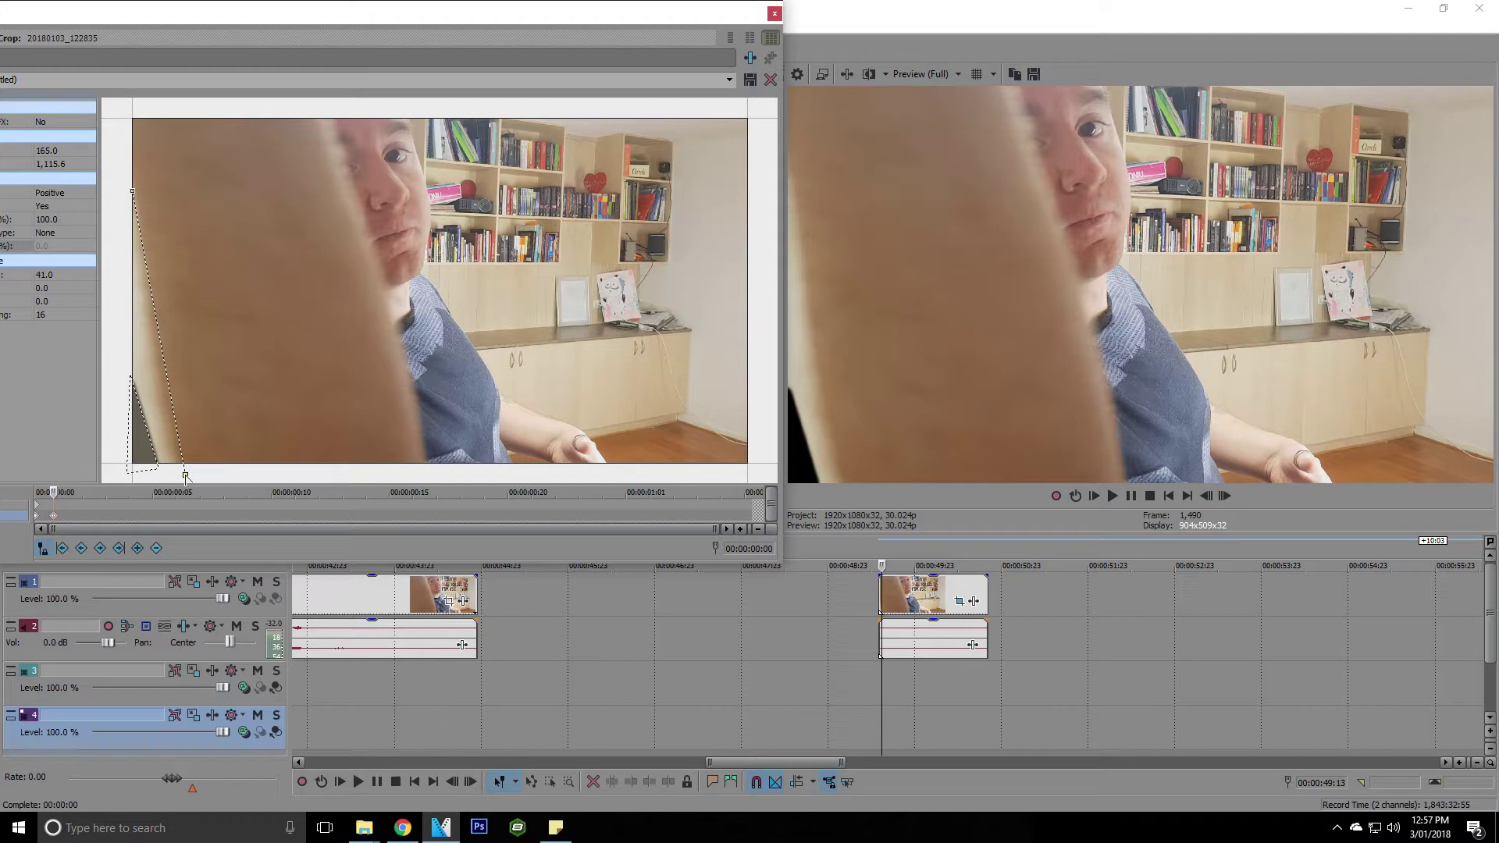
pyautogui.click(116, 473)
pyautogui.click(132, 191)
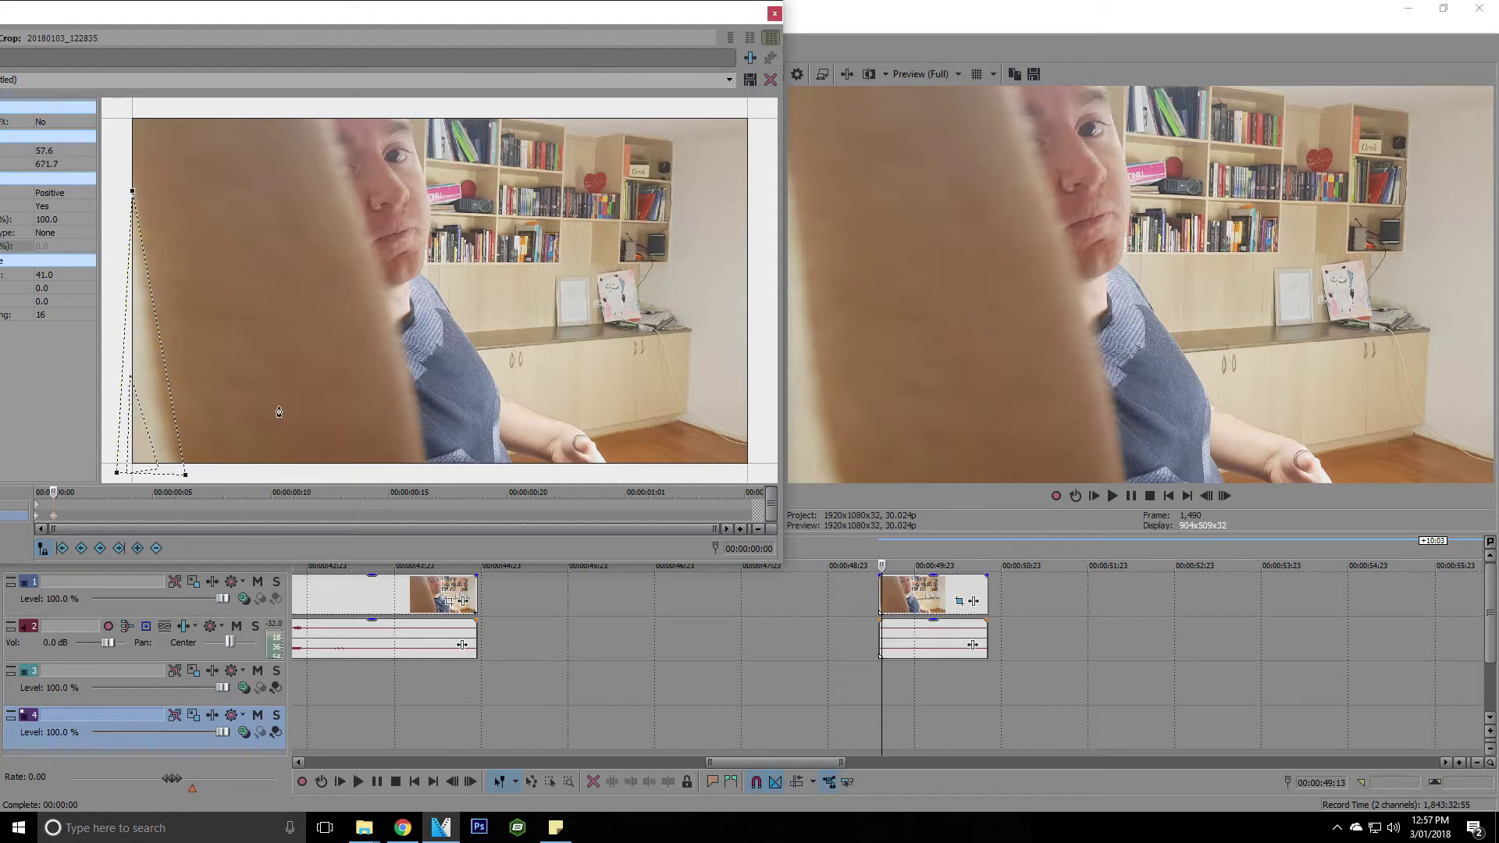
# - Set the second-frame mask to Negative mode with an Out feather of 1.0 %
pyautogui.click(72, 195)
pyautogui.click(57, 218)
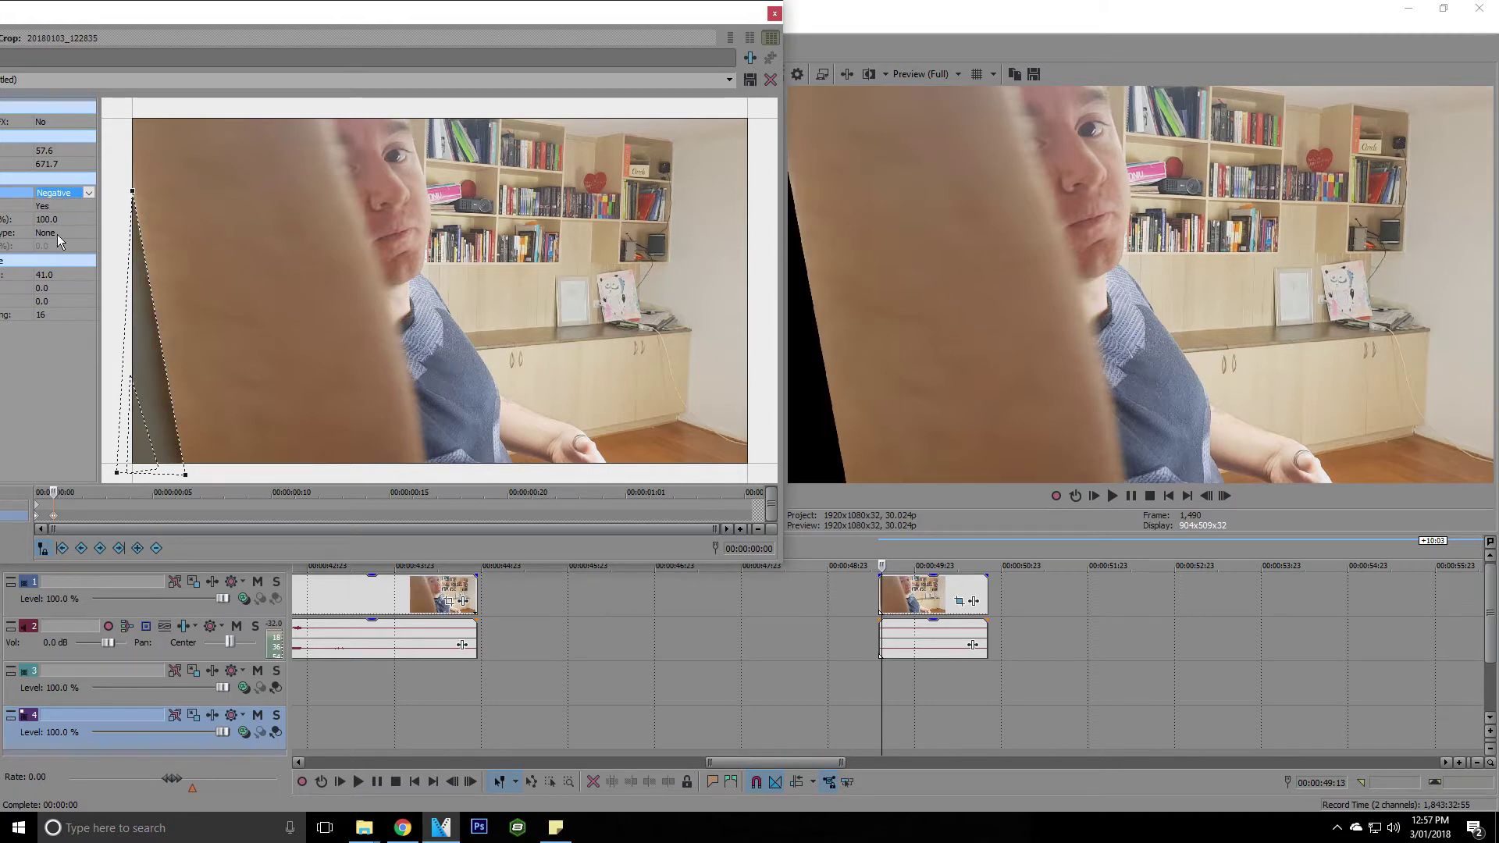
pyautogui.click(57, 233)
pyautogui.click(52, 244)
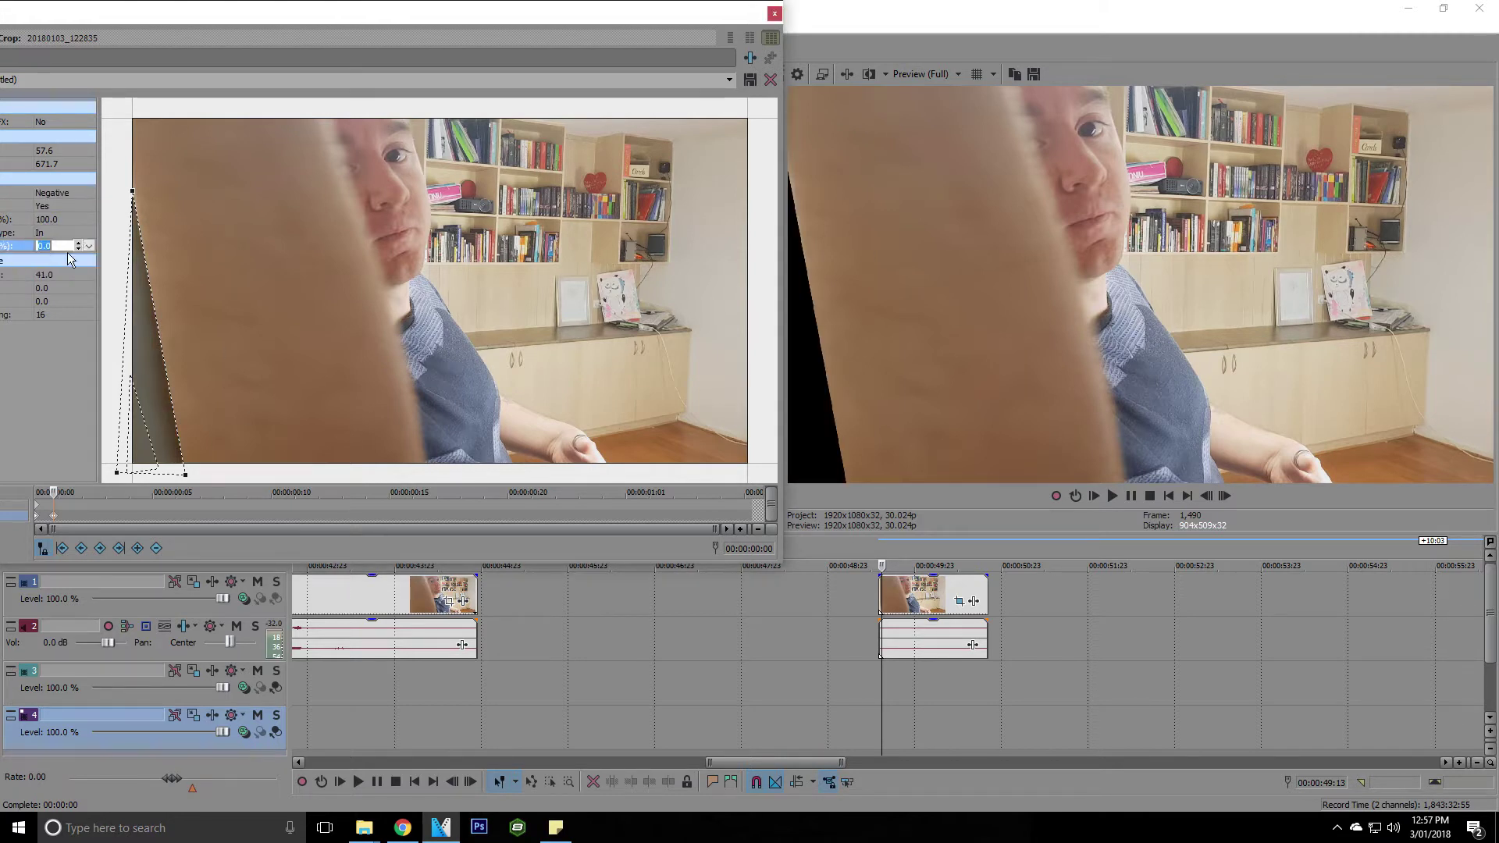
pyautogui.click(77, 242)
pyautogui.click(58, 232)
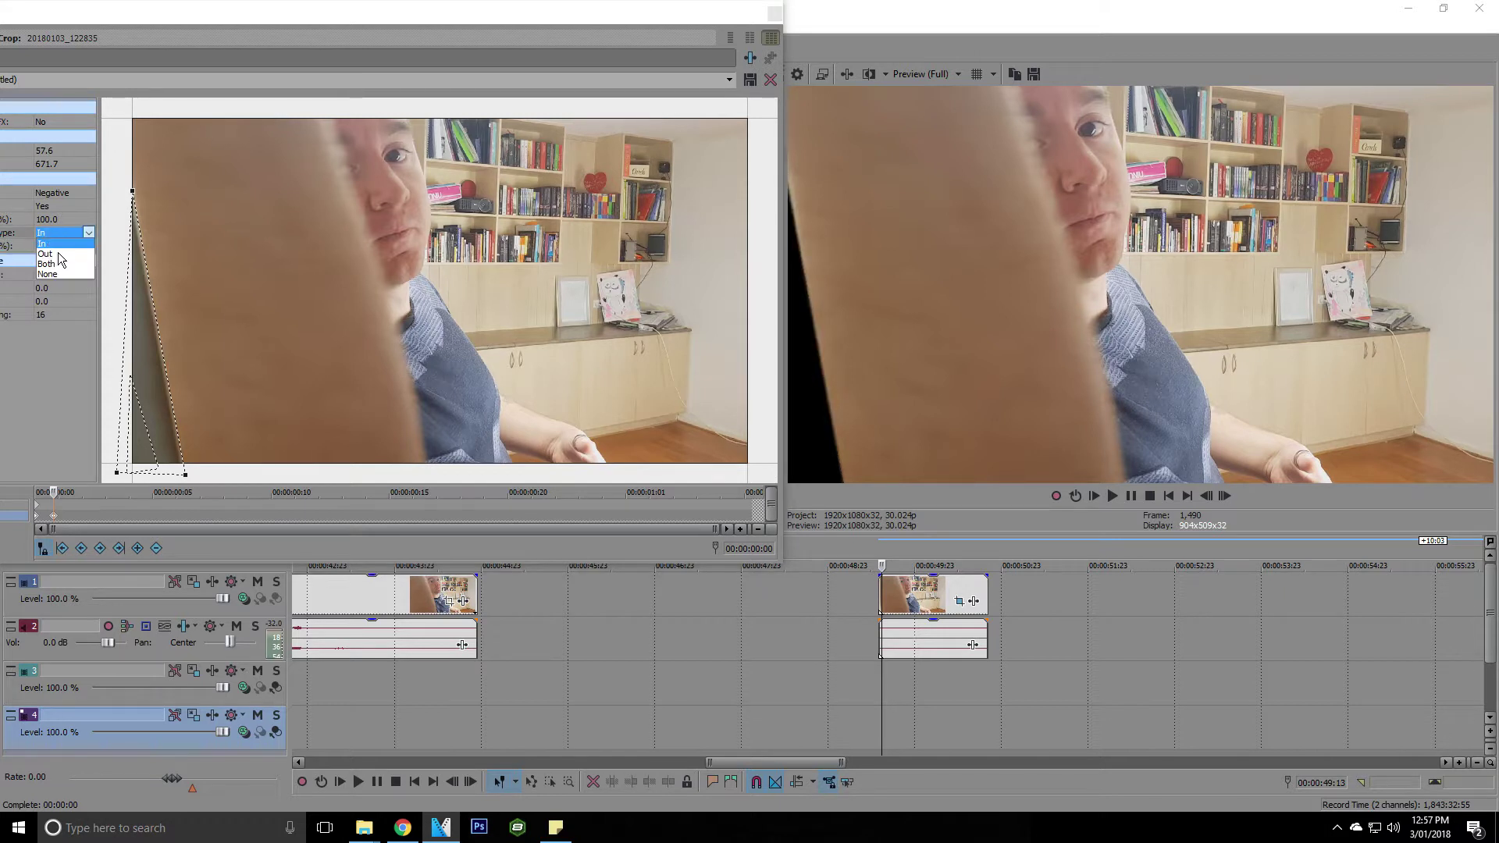
pyautogui.click(54, 251)
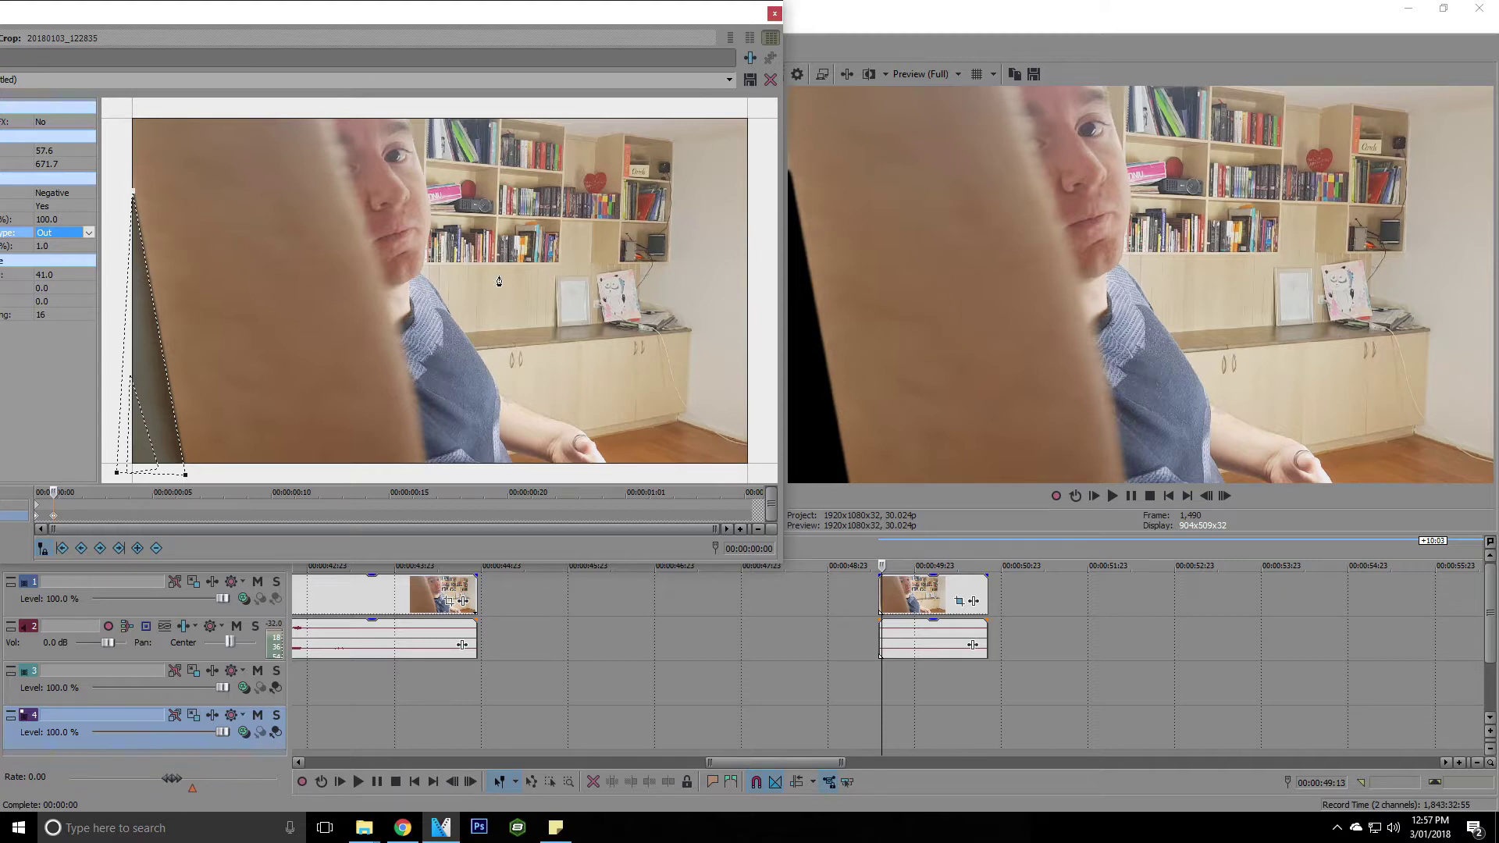
# - Advance to the third frame and draw a closed mask along the arm's rear edge, covering the full-height background strip behind it
pyautogui.click(65, 479)
pyautogui.press('Right')
pyautogui.click(146, 114)
pyautogui.click(169, 233)
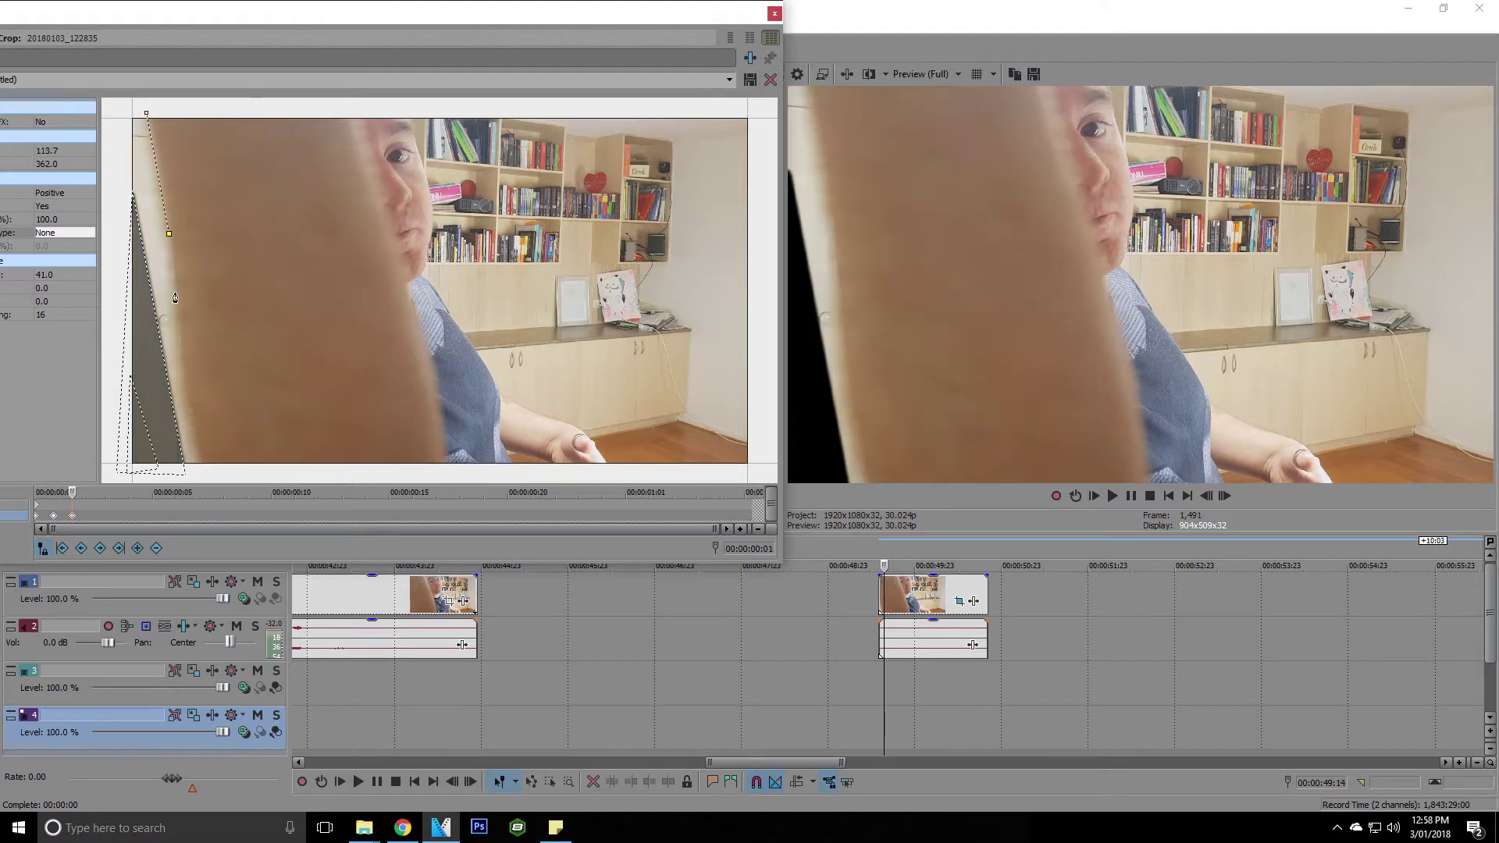
pyautogui.click(185, 391)
pyautogui.click(195, 437)
pyautogui.click(204, 474)
pyautogui.click(110, 473)
pyautogui.click(114, 110)
pyautogui.click(146, 113)
# - Set the third-frame mask to Negative mode with an Out feather of 1.0 %
pyautogui.click(88, 193)
pyautogui.click(63, 215)
pyautogui.click(88, 233)
pyautogui.click(61, 265)
pyautogui.click(58, 245)
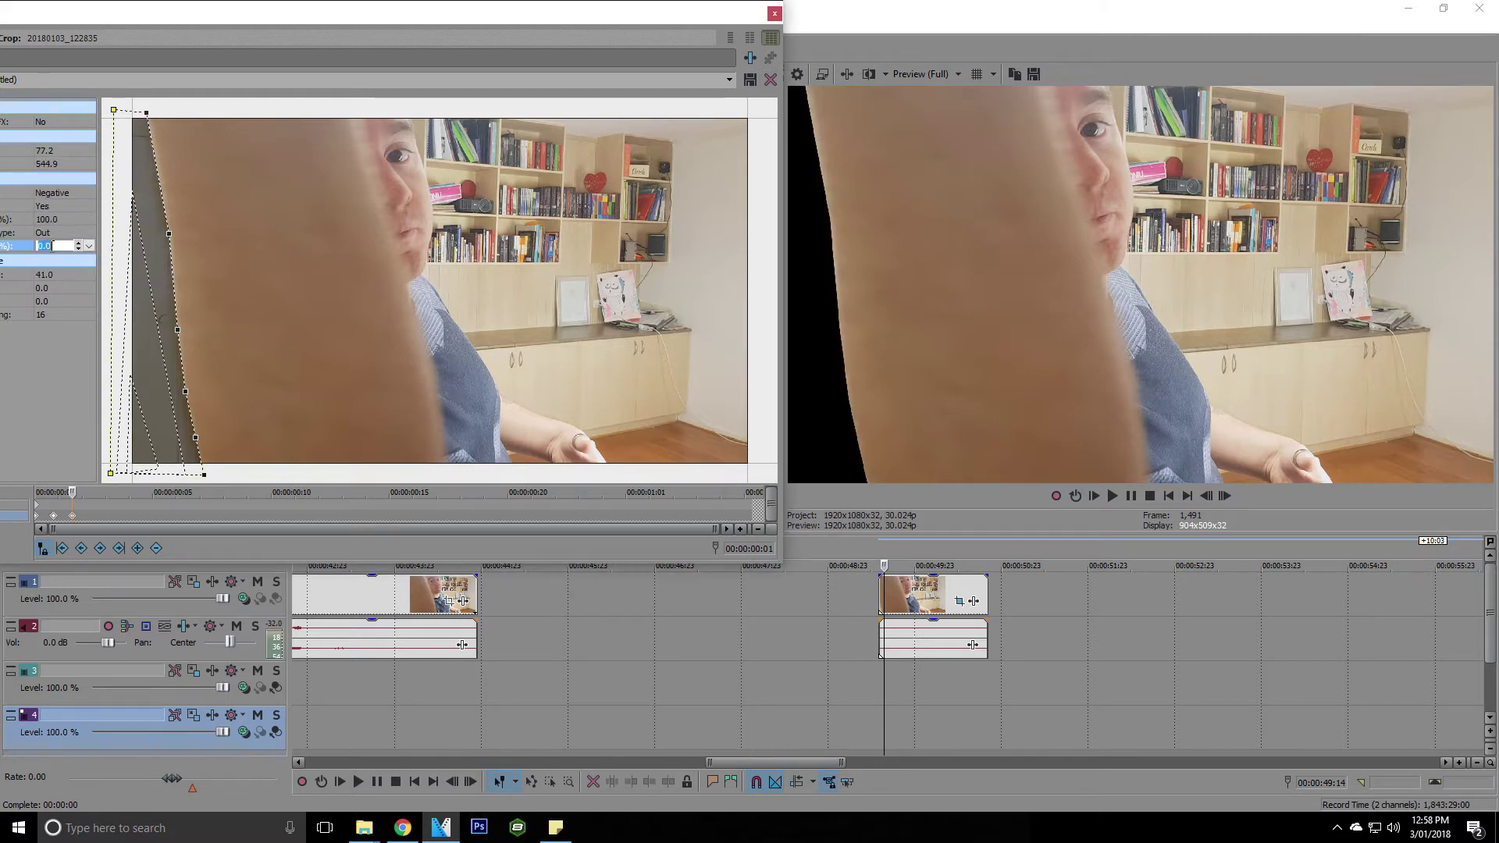
pyautogui.write('1')
pyautogui.press('Return')
# - Advance to the fourth frame, reset the mask and redraw it around the background strip behind the arm
pyautogui.click(375, 208)
pyautogui.press('Right')
pyautogui.rightClick(375, 208)
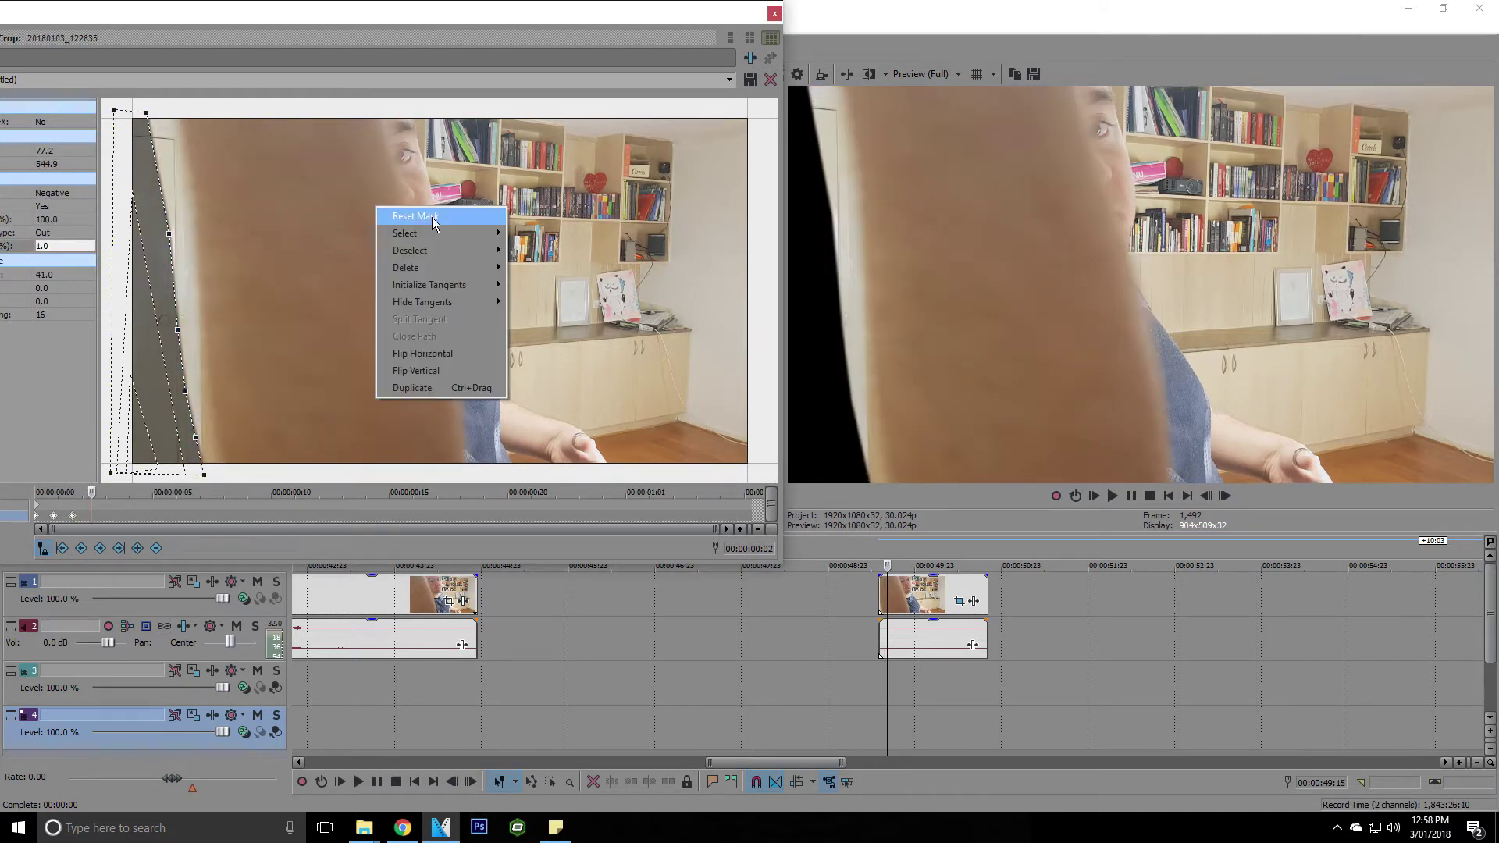
pyautogui.click(431, 218)
pyautogui.click(177, 113)
pyautogui.click(195, 218)
pyautogui.click(199, 289)
pyautogui.click(201, 367)
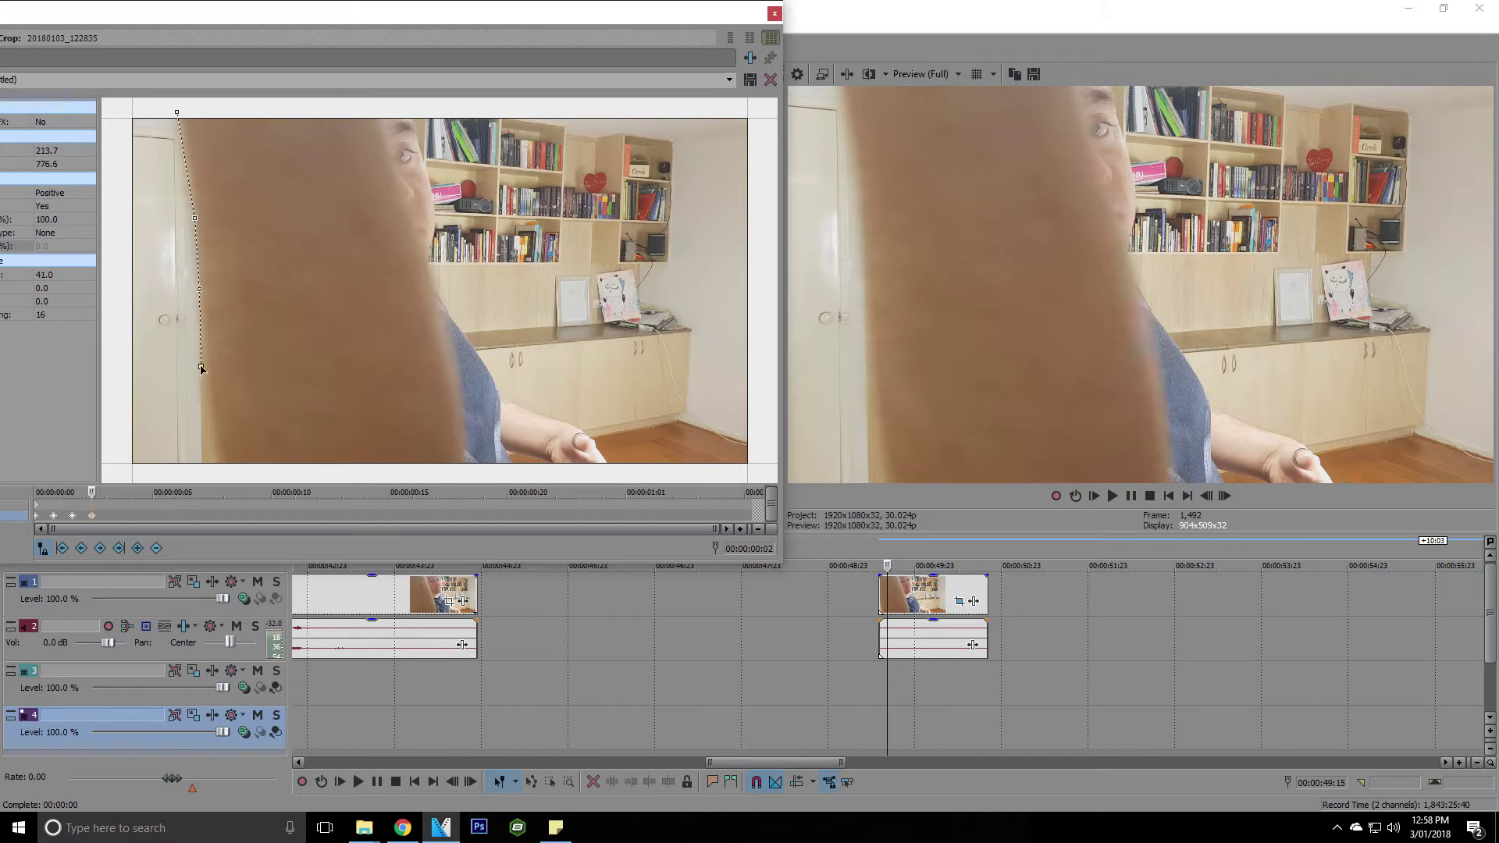
pyautogui.click(213, 405)
pyautogui.click(225, 453)
pyautogui.click(228, 473)
pyautogui.click(117, 470)
pyautogui.click(120, 112)
pyautogui.click(176, 114)
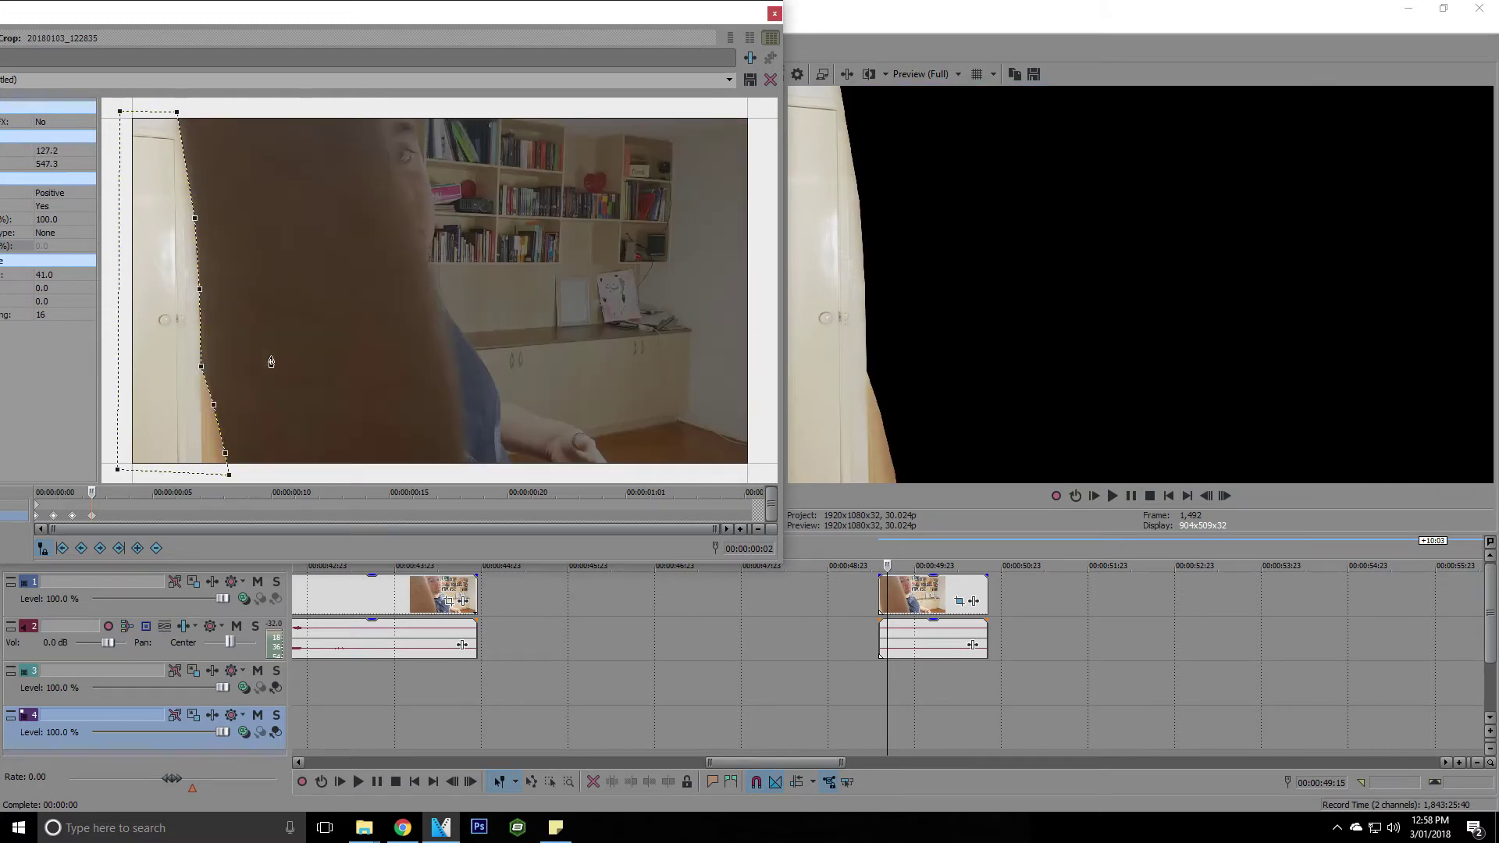
# - Set the fourth-frame mask to Negative mode with an Out feather of 1.0 %
pyautogui.click(70, 193)
pyautogui.click(70, 213)
pyautogui.click(77, 232)
pyautogui.click(66, 253)
pyautogui.click(77, 245)
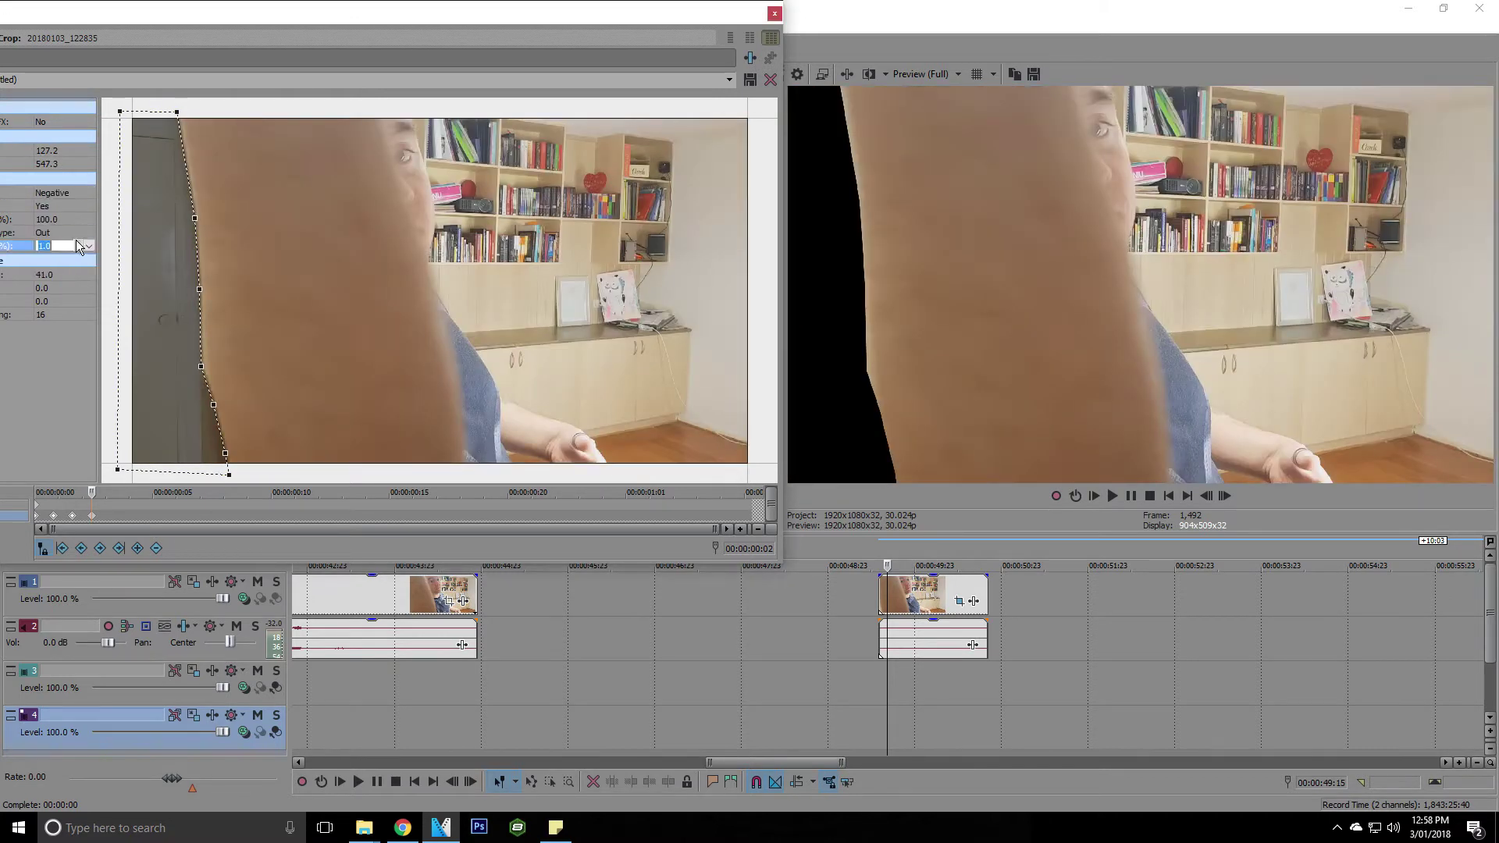
pyautogui.write('1')
pyautogui.press('Return')
# - At 00:00:01:02 in the mask timeline, reset the mask and outline the piece of arm in the frame's lower-right corner
pyautogui.rightClick(193, 117)
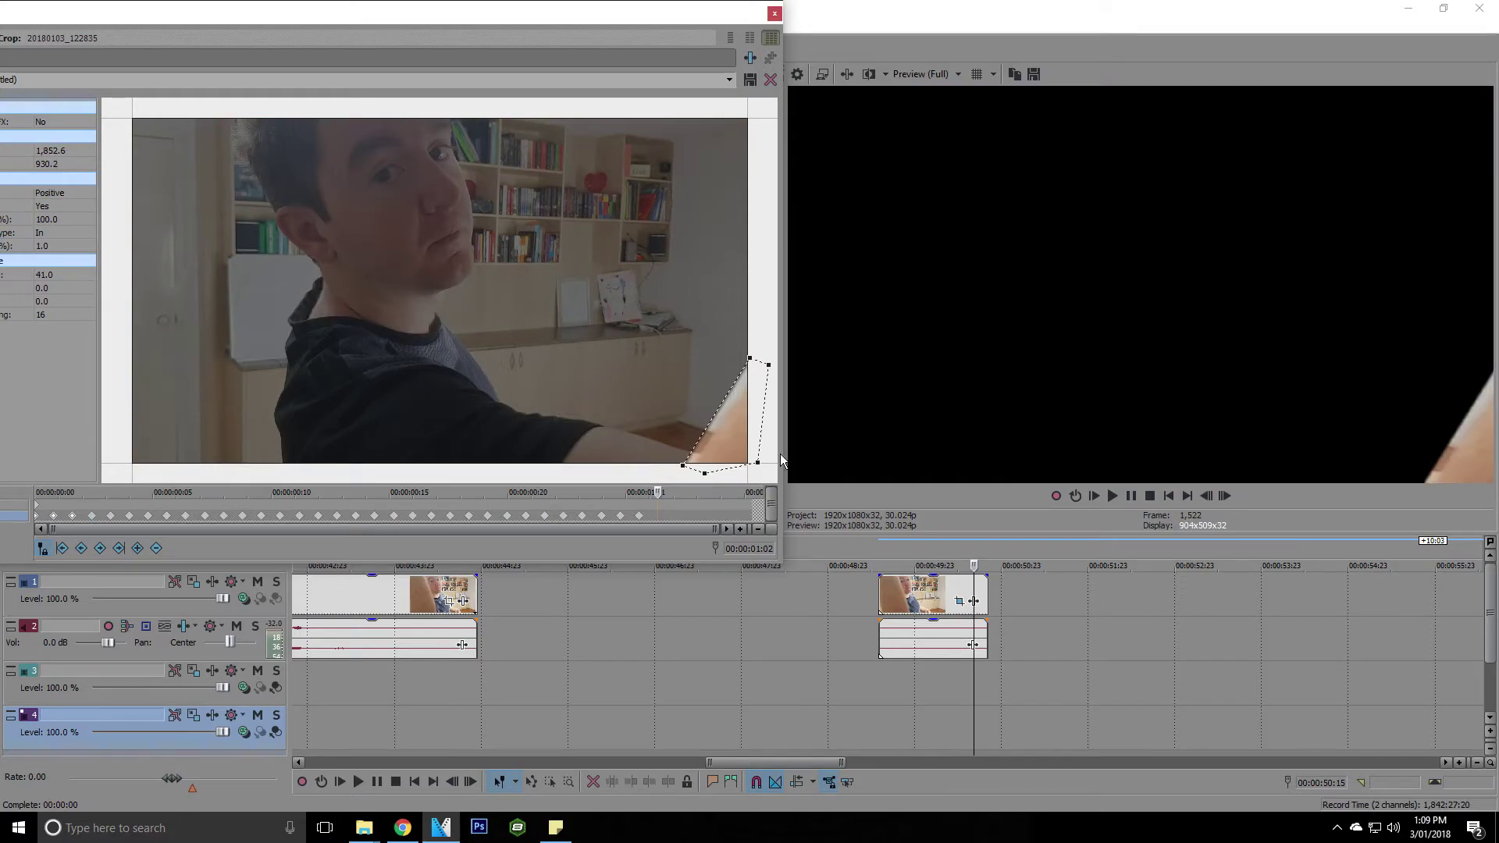
pyautogui.rightClick(767, 429)
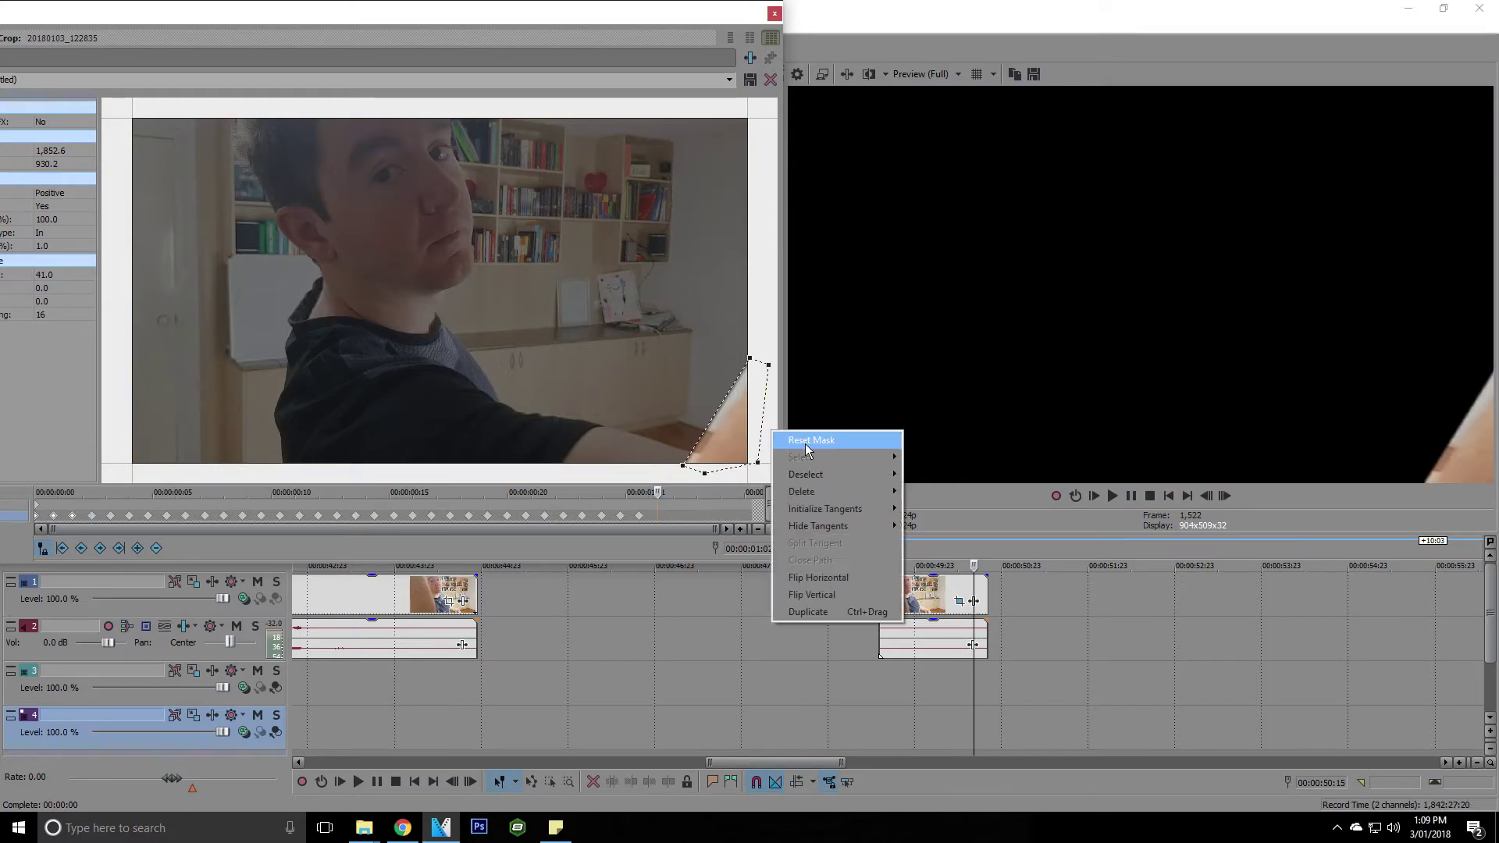
pyautogui.click(875, 440)
pyautogui.click(749, 474)
pyautogui.click(765, 449)
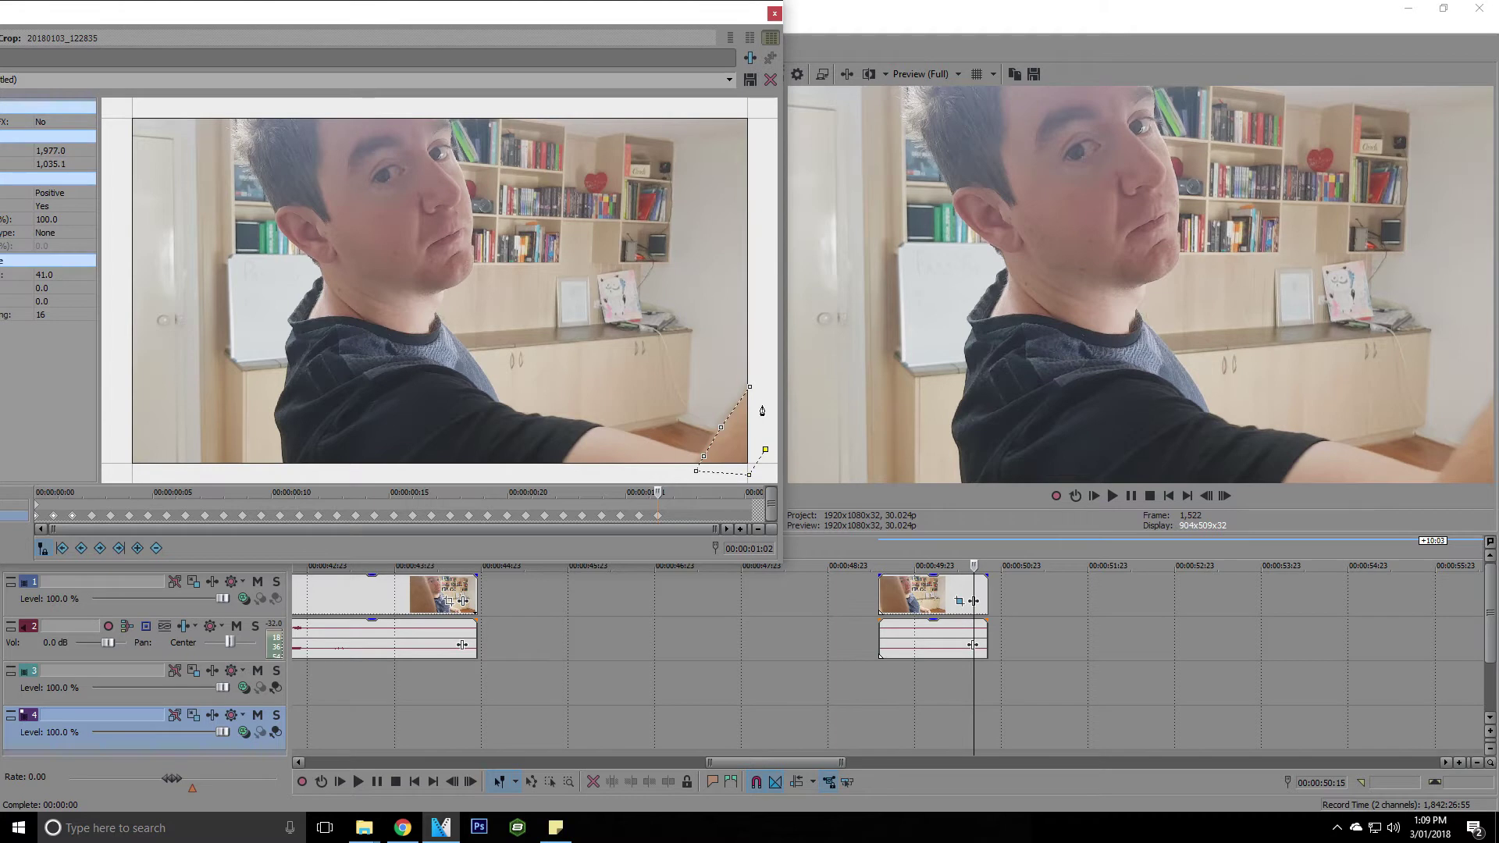
pyautogui.click(750, 388)
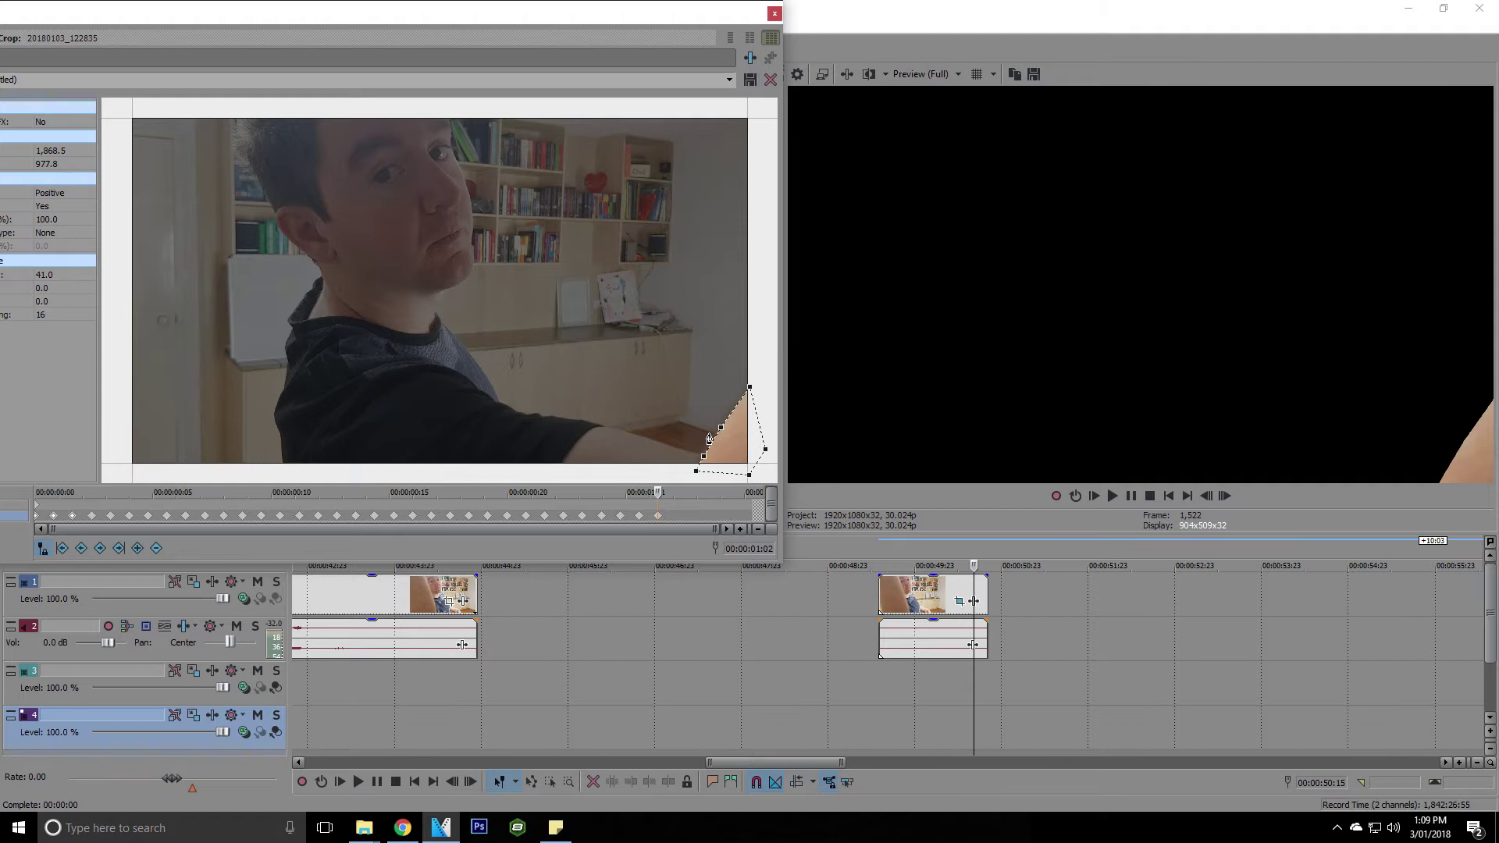
# - Set the feather of the mask at 00:00:01:02 to In at 1.0 %
pyautogui.click(59, 232)
pyautogui.click(54, 251)
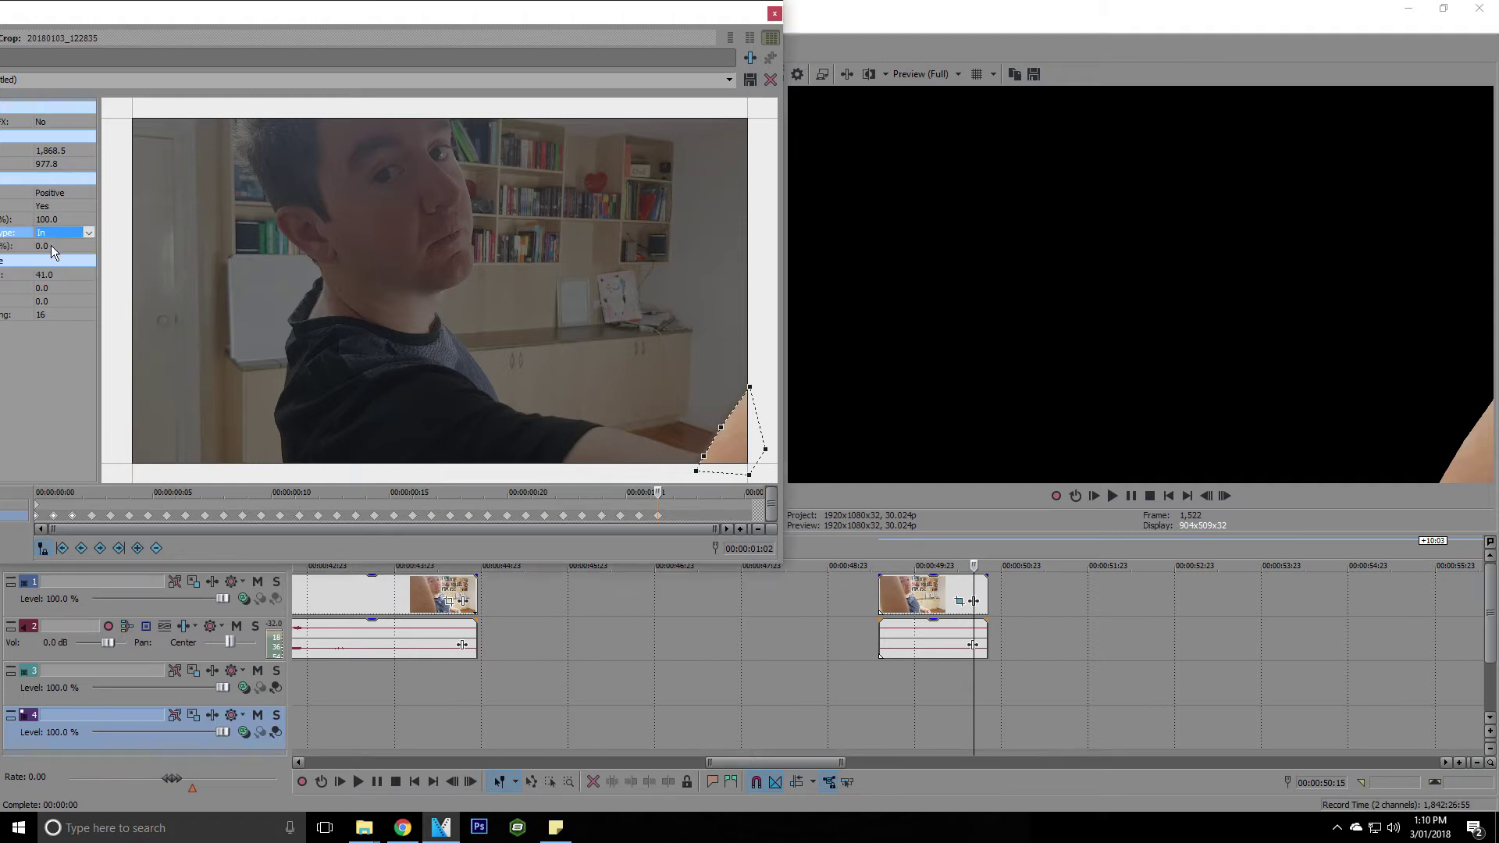
pyautogui.click(68, 249)
pyautogui.click(77, 243)
pyautogui.click(75, 313)
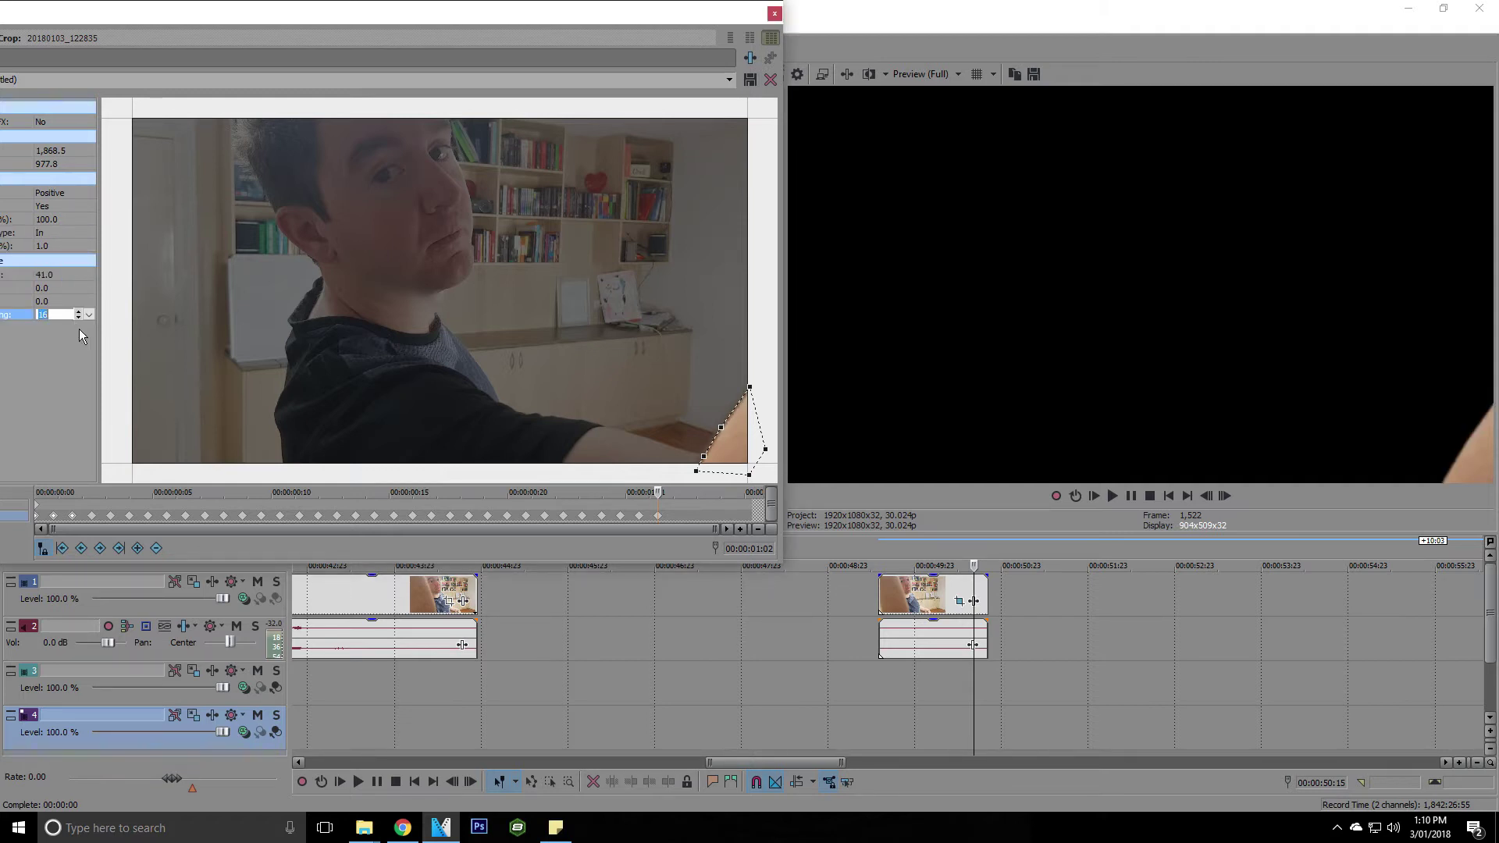
pyautogui.click(79, 335)
# - At 00:00:01:03, reset the mask and outline the arm piece remaining in the lower-right corner
pyautogui.rightClick(739, 442)
pyautogui.click(763, 456)
pyautogui.click(747, 407)
pyautogui.click(704, 469)
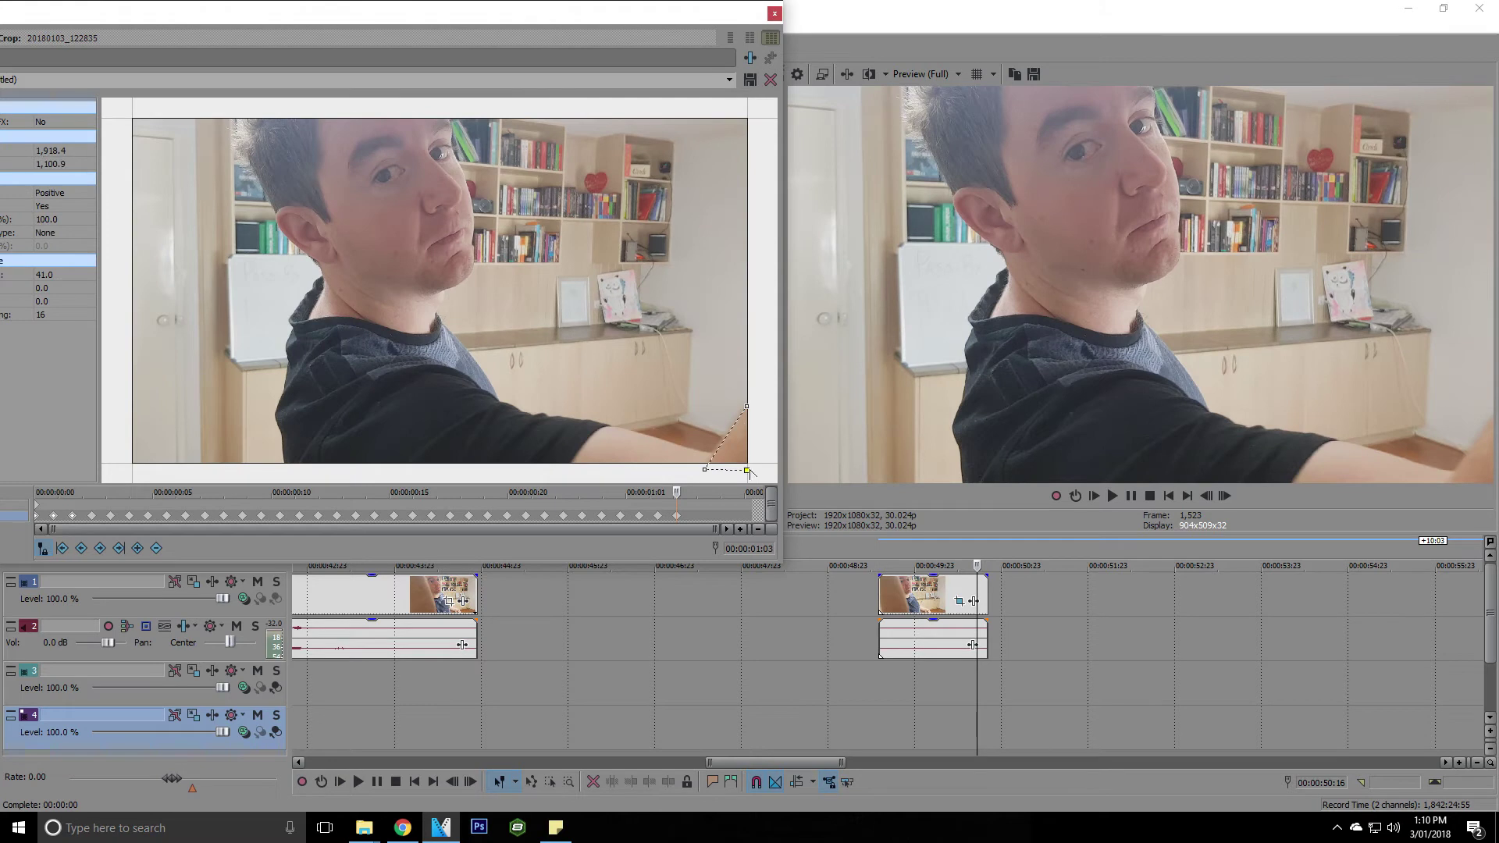
pyautogui.click(747, 469)
pyautogui.click(747, 407)
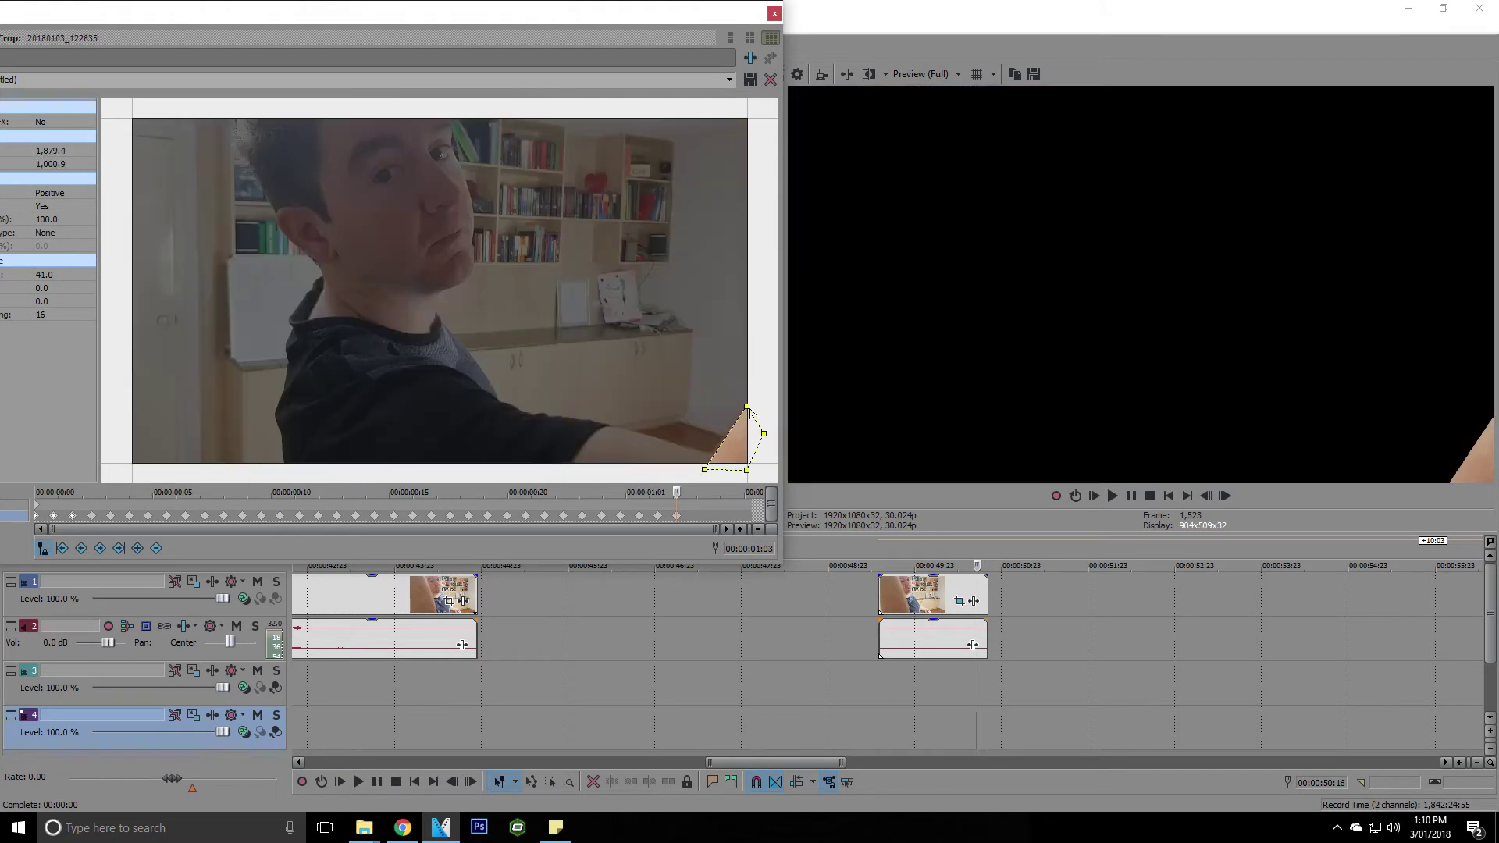
# - Set the feather of the mask at 00:00:01:03 to In at 1.0 %
pyautogui.click(48, 232)
pyautogui.click(50, 264)
pyautogui.click(50, 246)
pyautogui.write('1')
pyautogui.press('Return')
# - Advance one frame and draw a new closed mask around the arm piece in the lower-right corner
pyautogui.press('Right')
pyautogui.moveTo(747, 407); pyautogui.dragTo(757, 407)
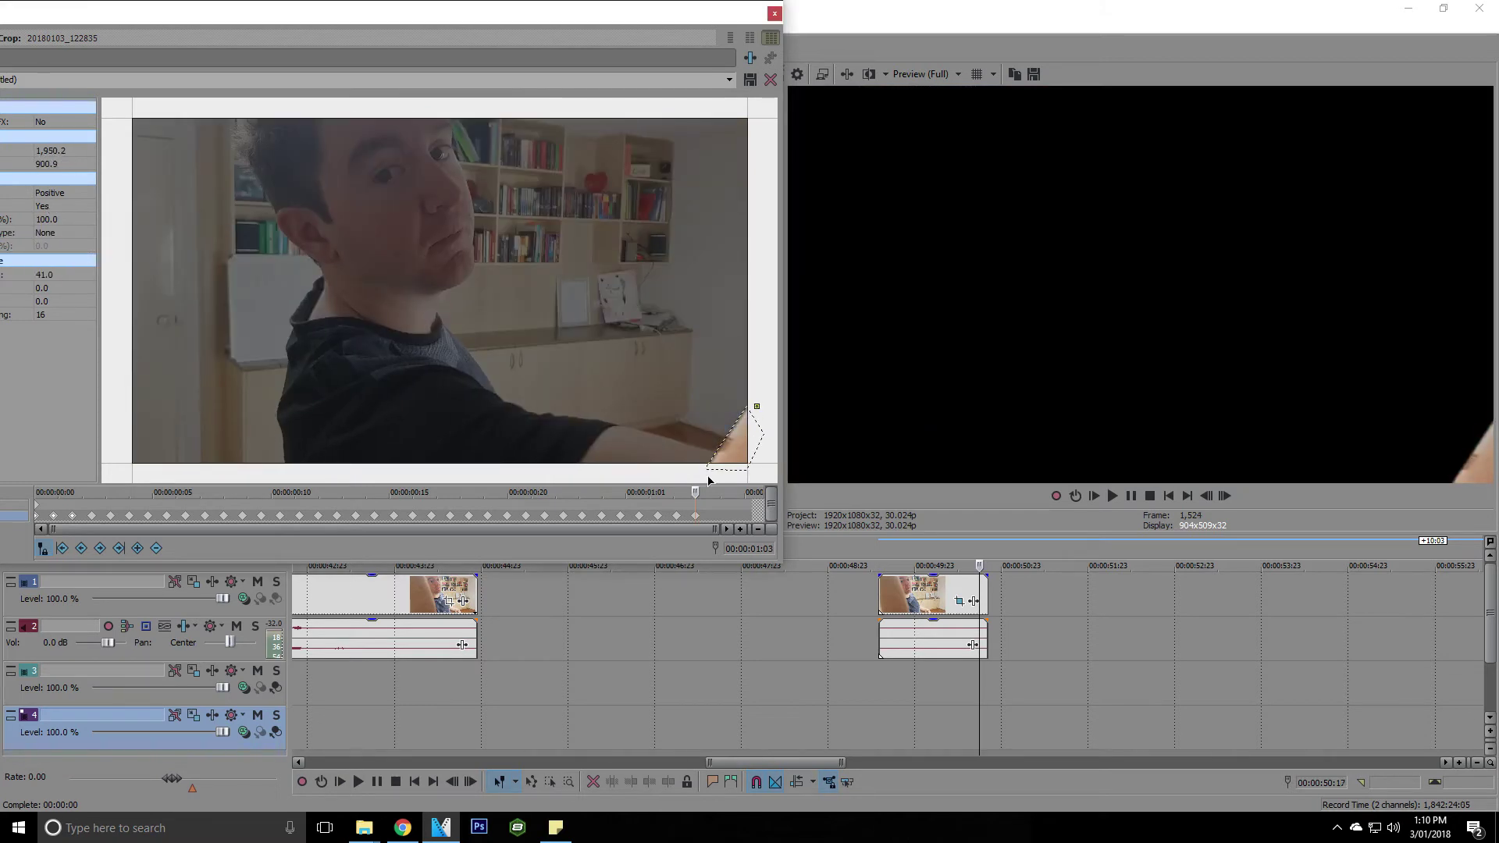
pyautogui.click(708, 477)
pyautogui.click(755, 472)
pyautogui.click(756, 407)
pyautogui.rightClick(752, 444)
# - Set the feather of the newly drawn arm mask to In at 1.0 %
pyautogui.click(50, 233)
pyautogui.click(51, 255)
pyautogui.click(50, 246)
pyautogui.write('1')
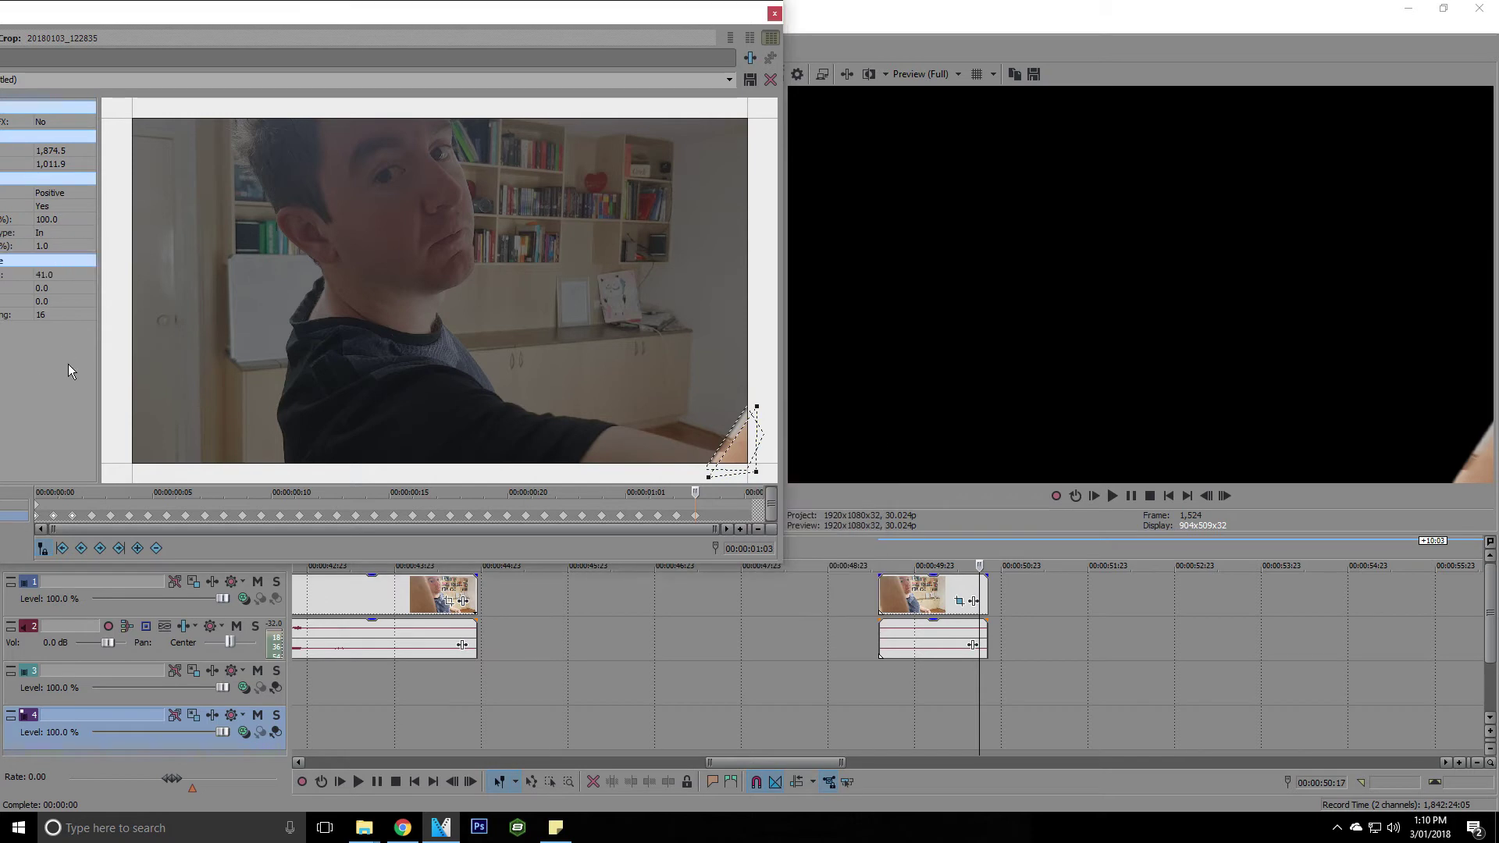
# - Advance another frame, reset the mask and outline the last small arm tip in the lower-right corner
pyautogui.click(690, 509)
pyautogui.press('Right')
pyautogui.rightClick(769, 412)
pyautogui.click(788, 424)
pyautogui.click(749, 433)
pyautogui.click(725, 467)
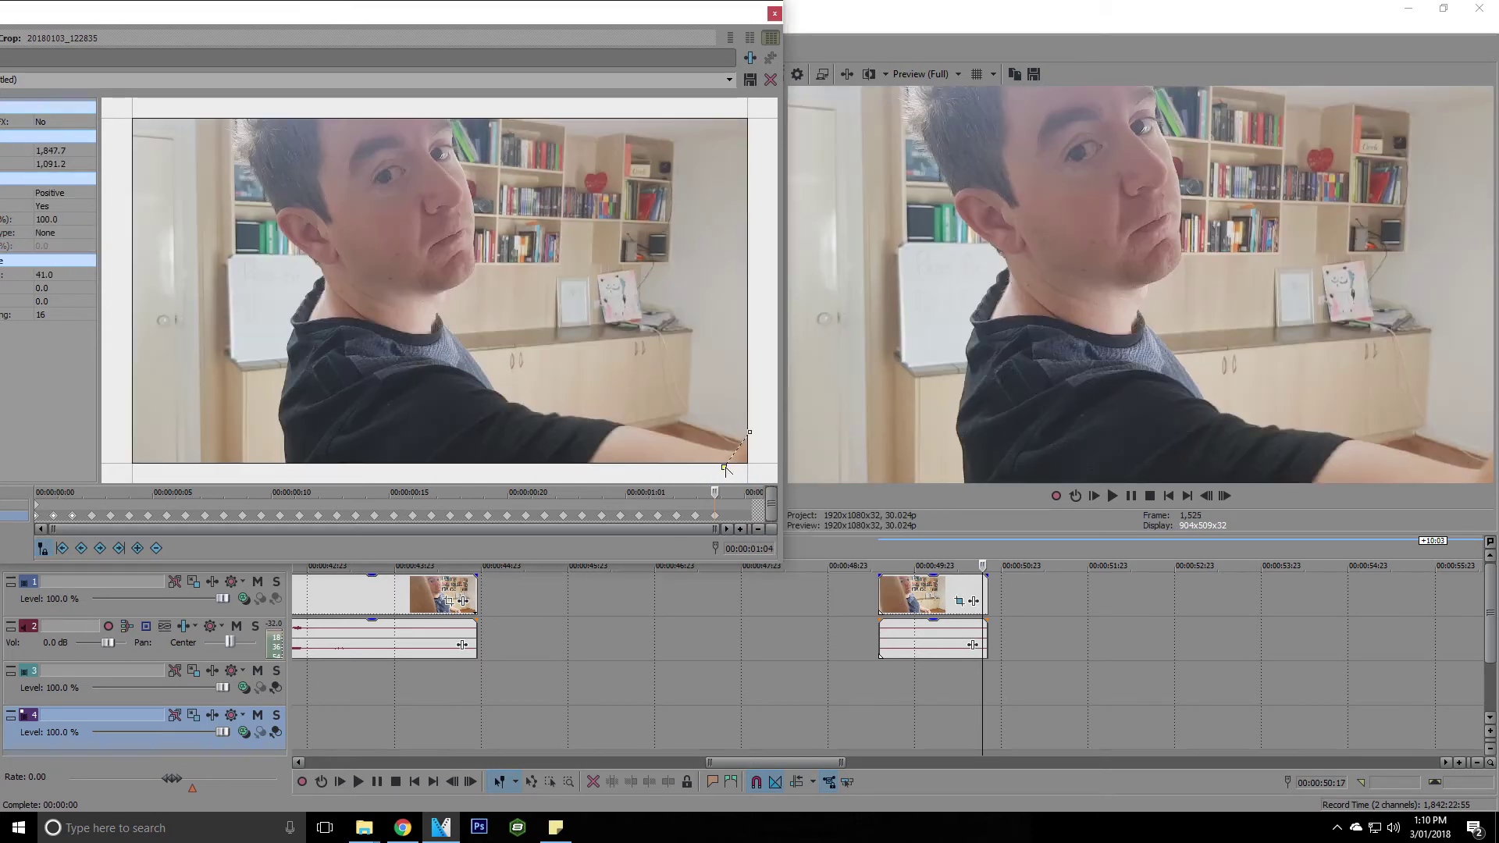
pyautogui.click(751, 434)
# - At 00:00:01:05, reset the mask, outline the entire frame and set the path mode to Negative
pyautogui.press('Right')
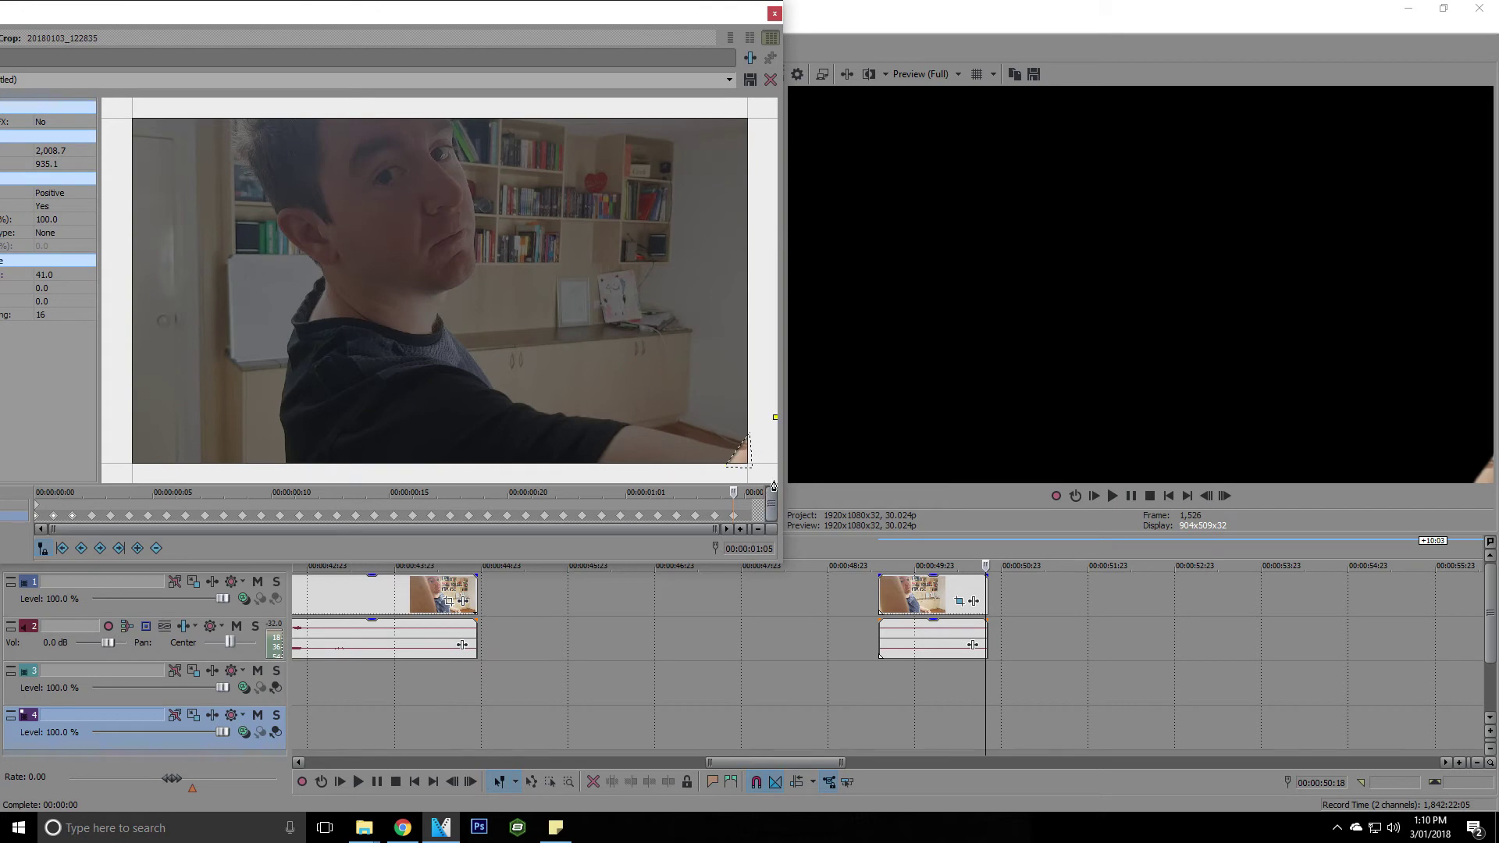
pyautogui.rightClick(761, 379)
pyautogui.click(801, 388)
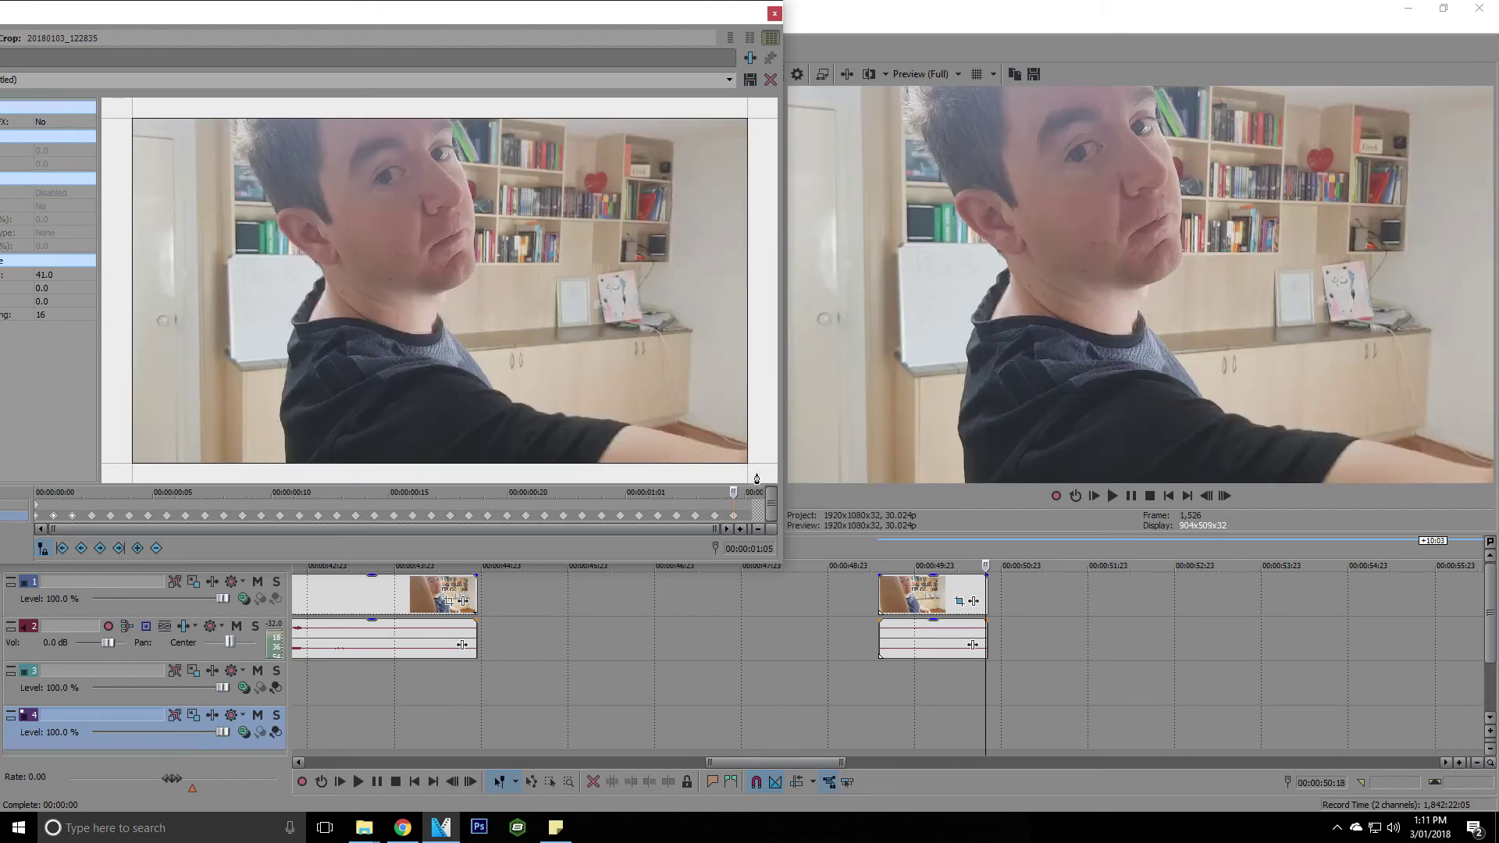
pyautogui.click(61, 195)
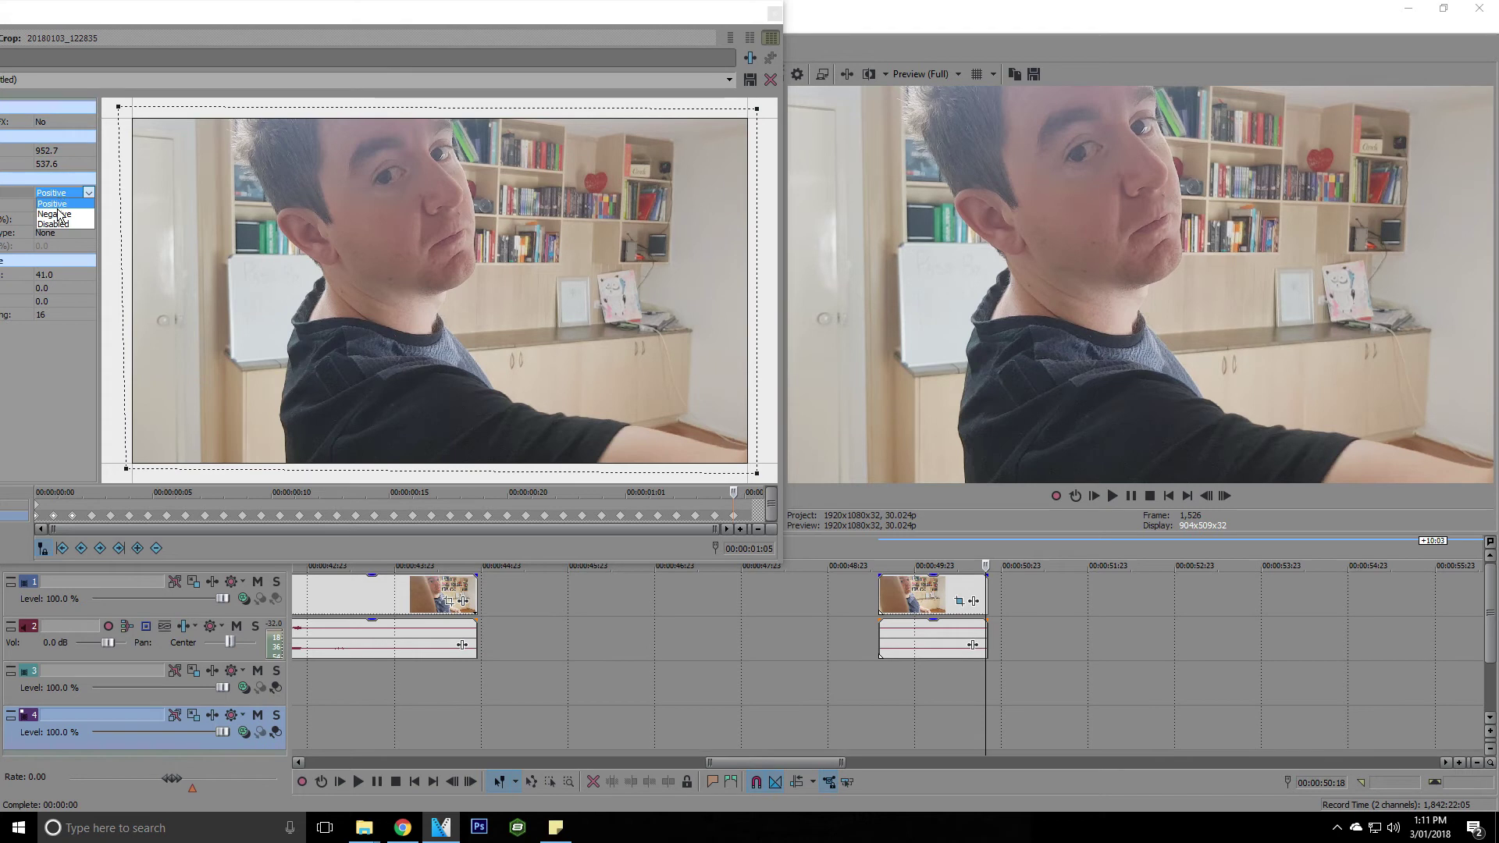
pyautogui.click(58, 215)
pyautogui.click(54, 232)
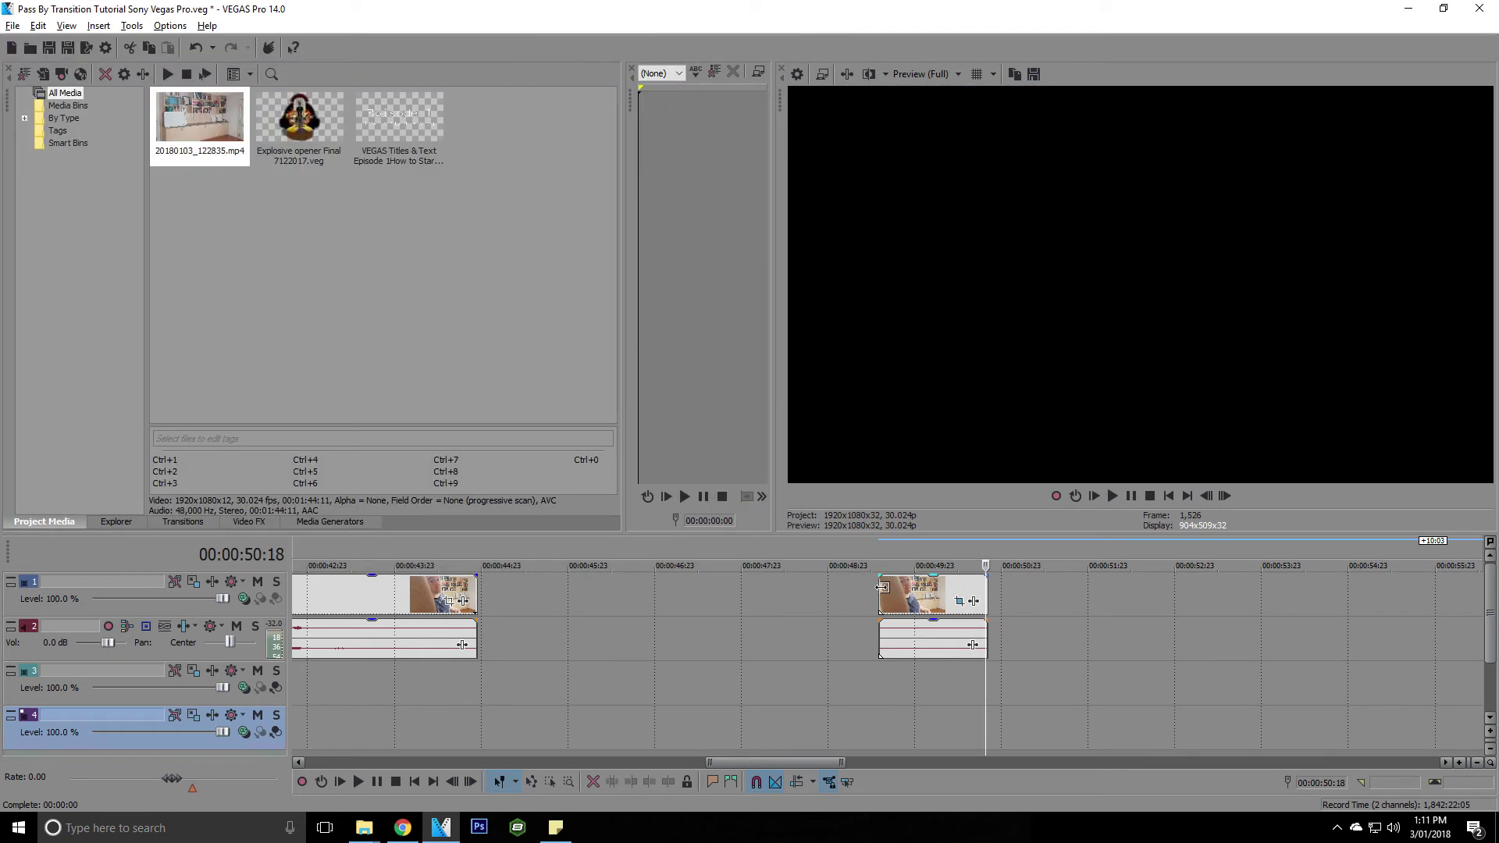
# - Play the masked arm-sweep clip from just before its start to review the sweep
pyautogui.click(882, 598)
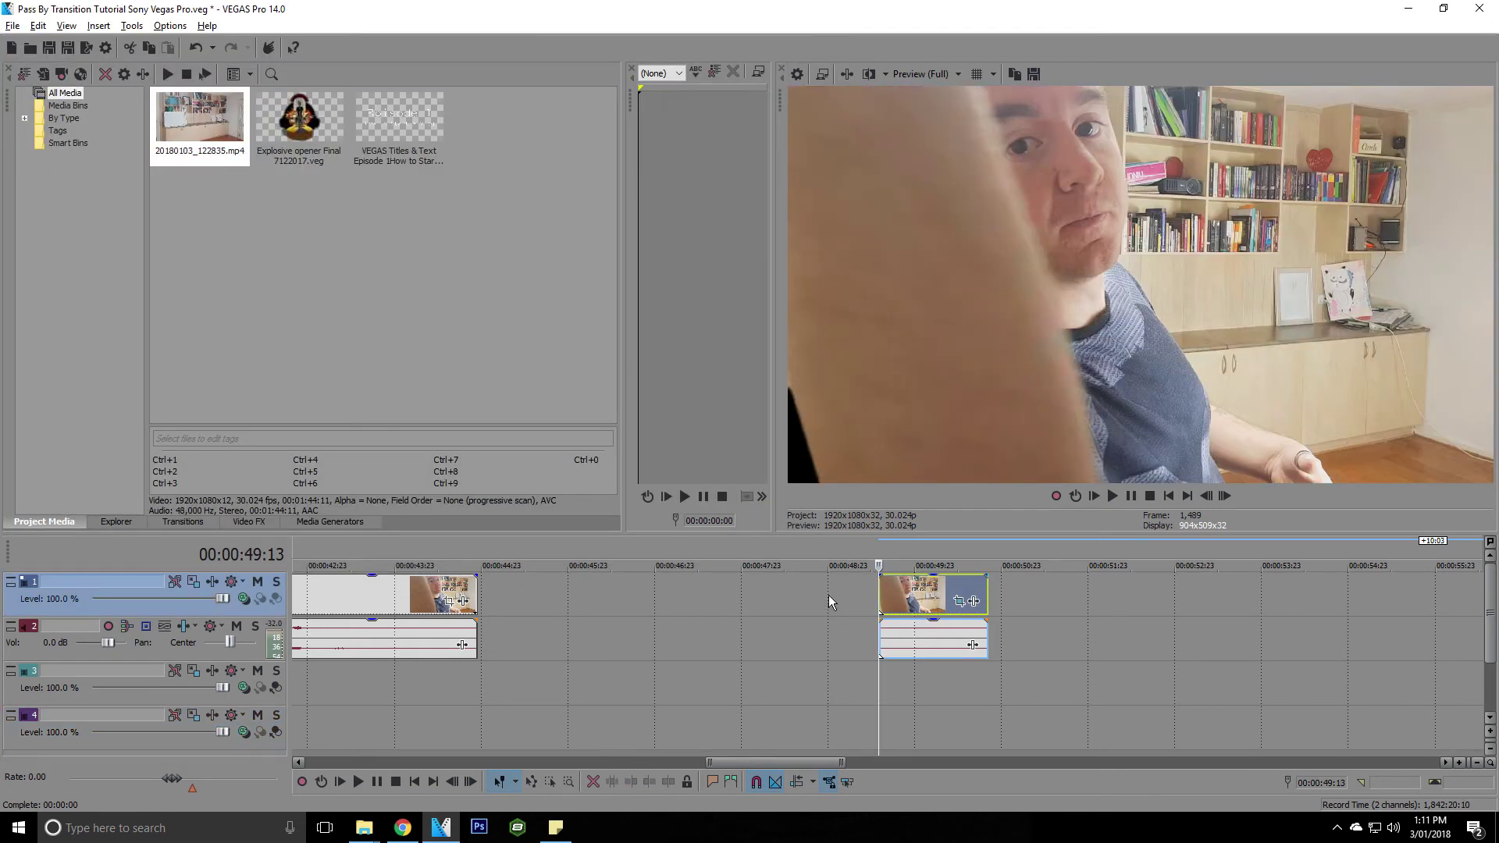
pyautogui.click(830, 592)
pyautogui.press('space')
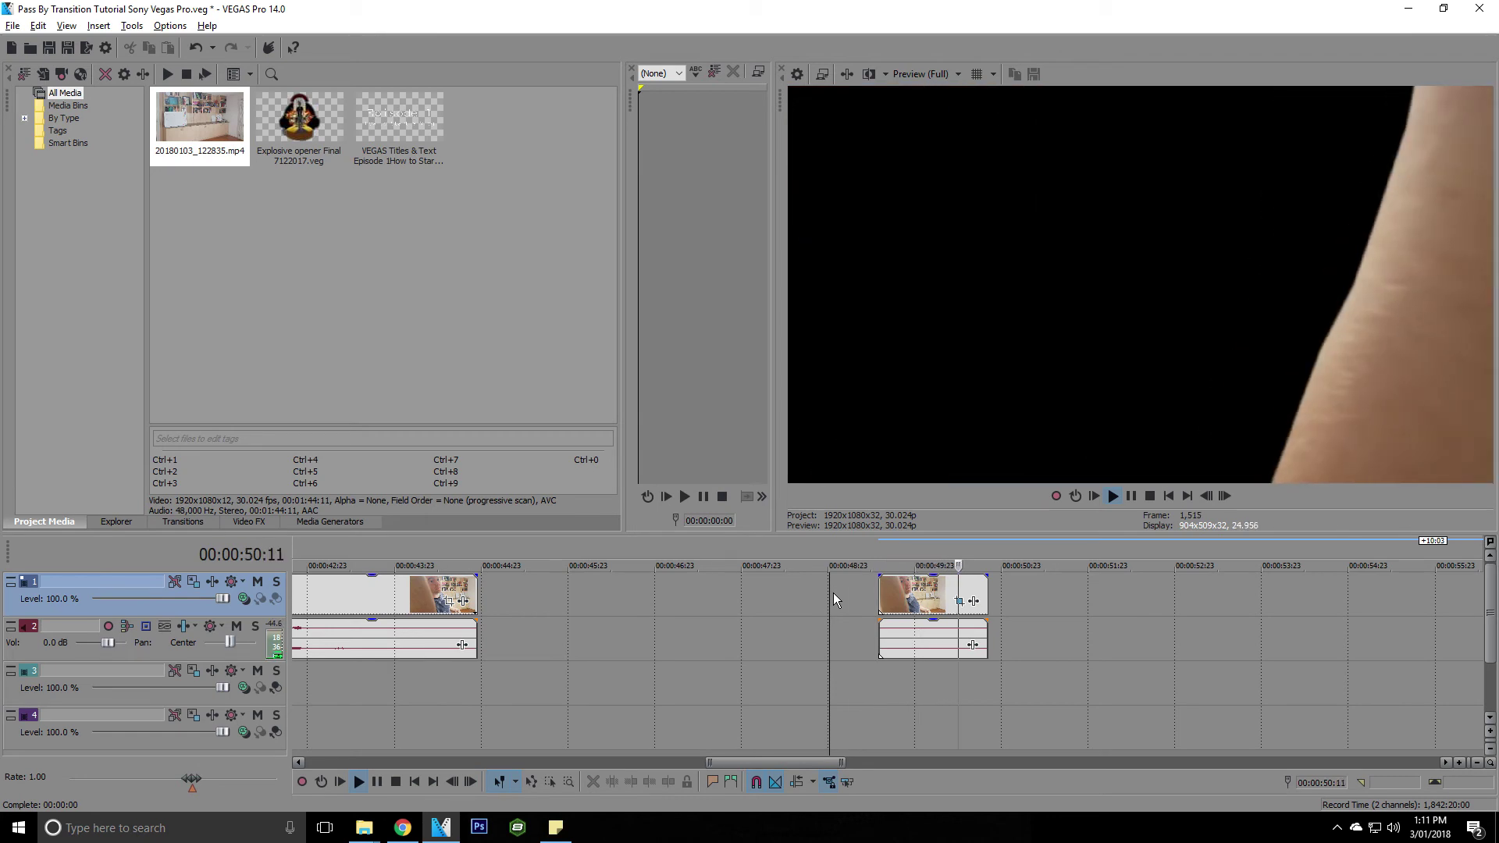
pyautogui.press('Return')
# - Move the second shot on track 4 so that it starts directly beneath the masked arm-sweep clip
pyautogui.scroll(-1, 1491, 644)
pyautogui.scroll(1, 1491, 644)
pyautogui.scroll(-1, 1327, 666)
pyautogui.moveTo(1327, 730); pyautogui.dragTo(887, 730)
# - Play the timeline from before the arm sweep through the second shot to review the finished transition
pyautogui.click(729, 589)
pyautogui.press('space')
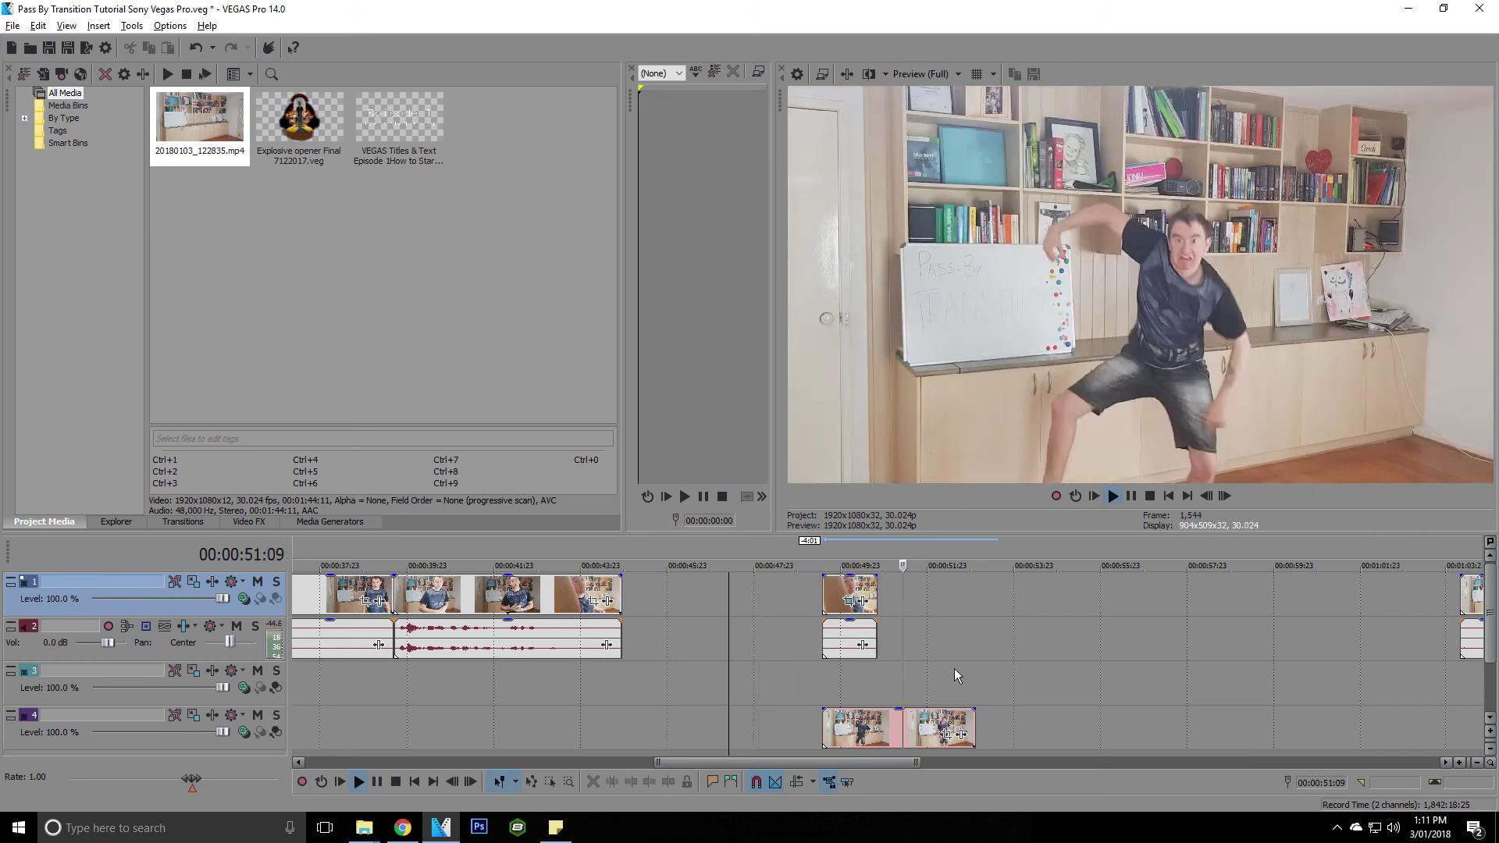
pyautogui.press('Return')
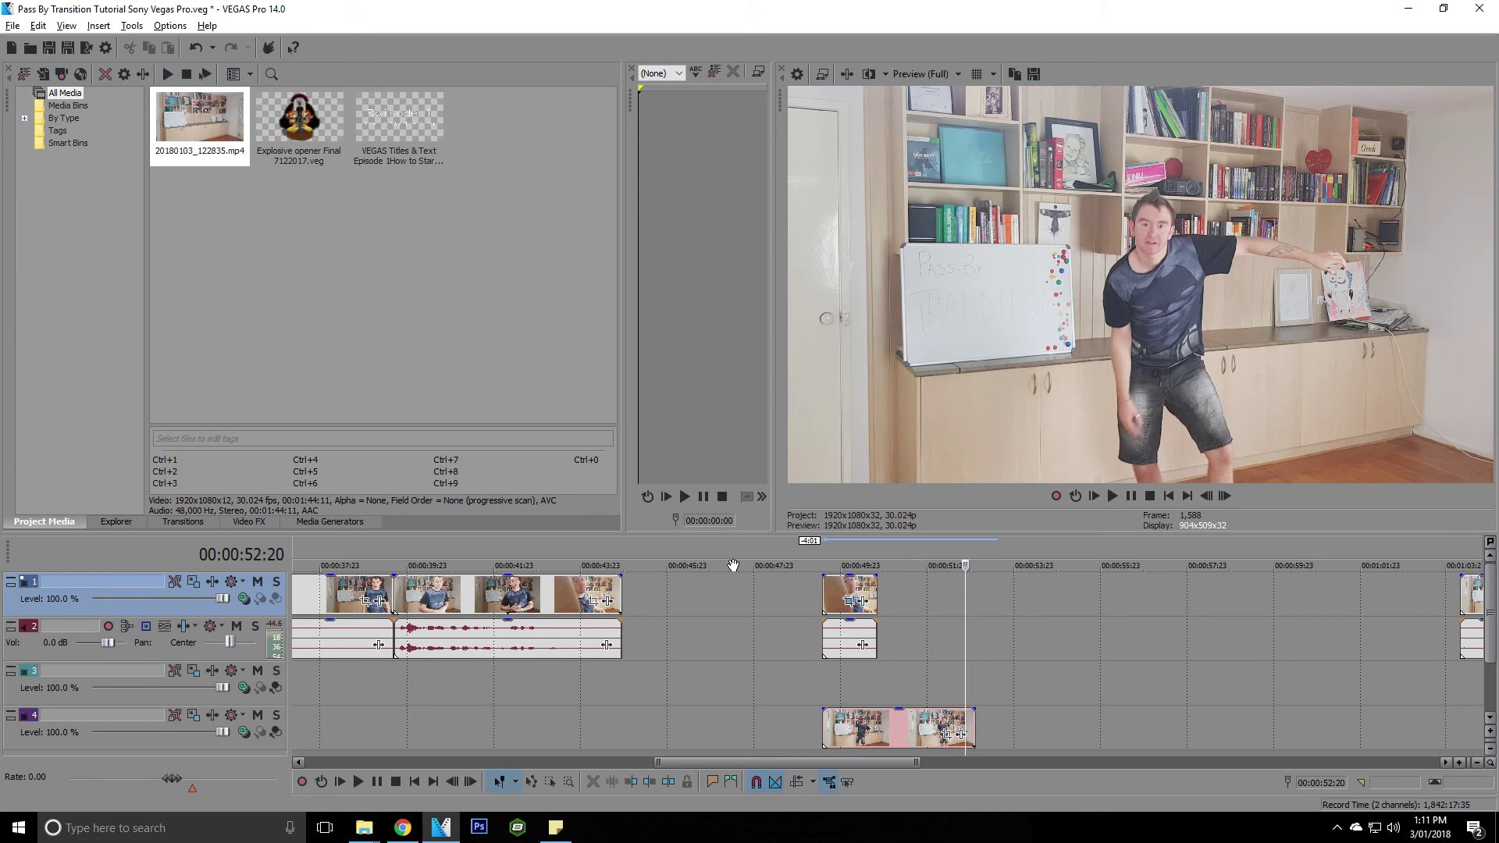